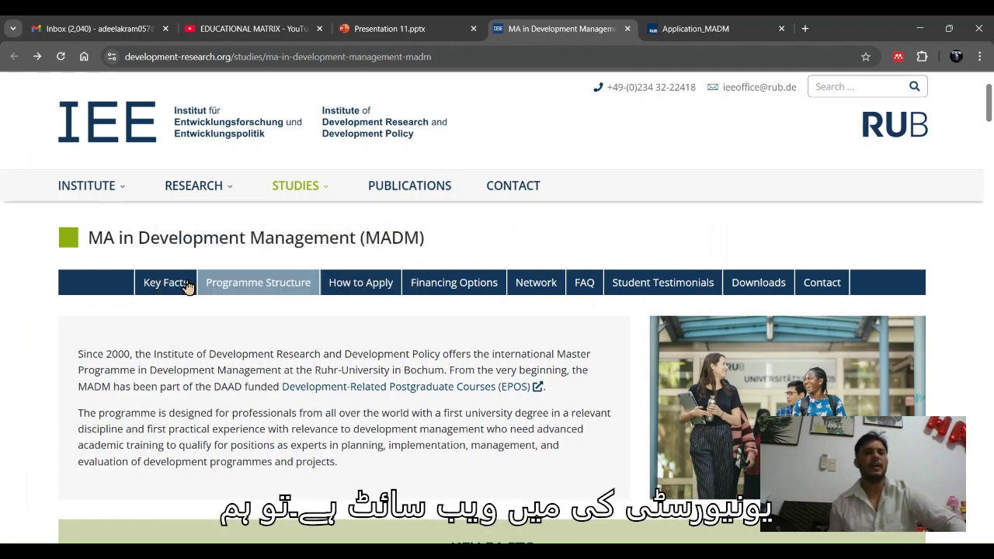
Open the MADM Application Platform from the How to Apply section of the MA in Development Management page
scroll(139, 246, down, 4)
scroll(277, 261, down, 5)
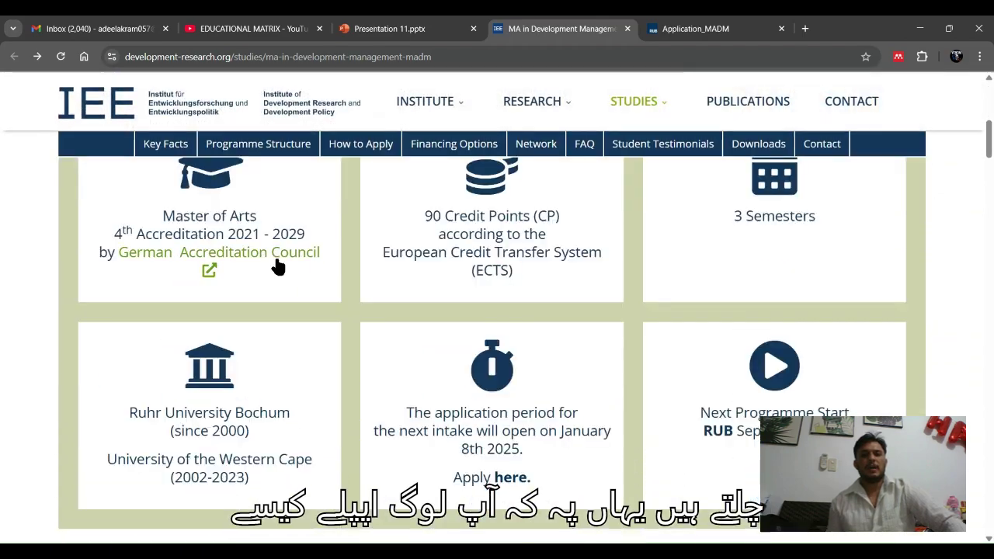
scroll(344, 249, up, 10)
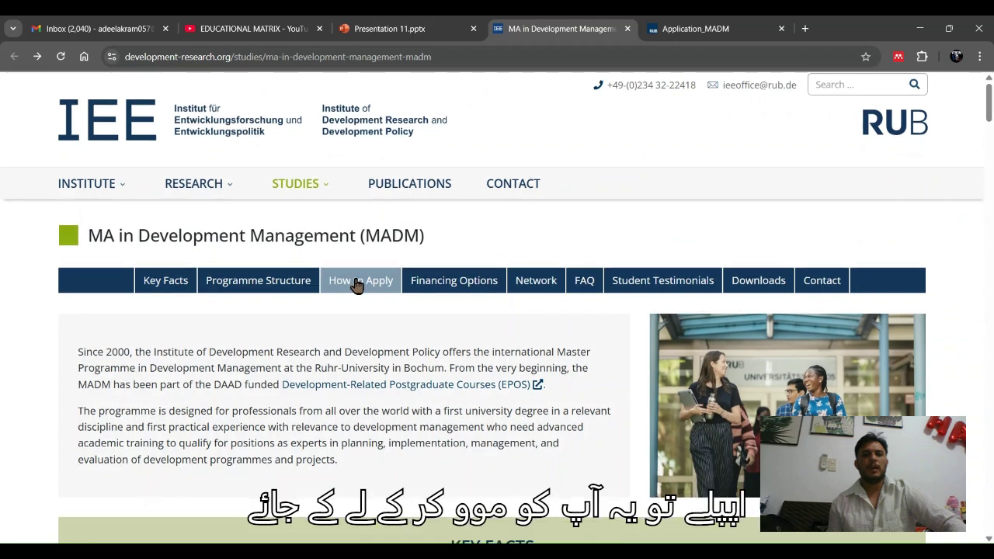
click(357, 285)
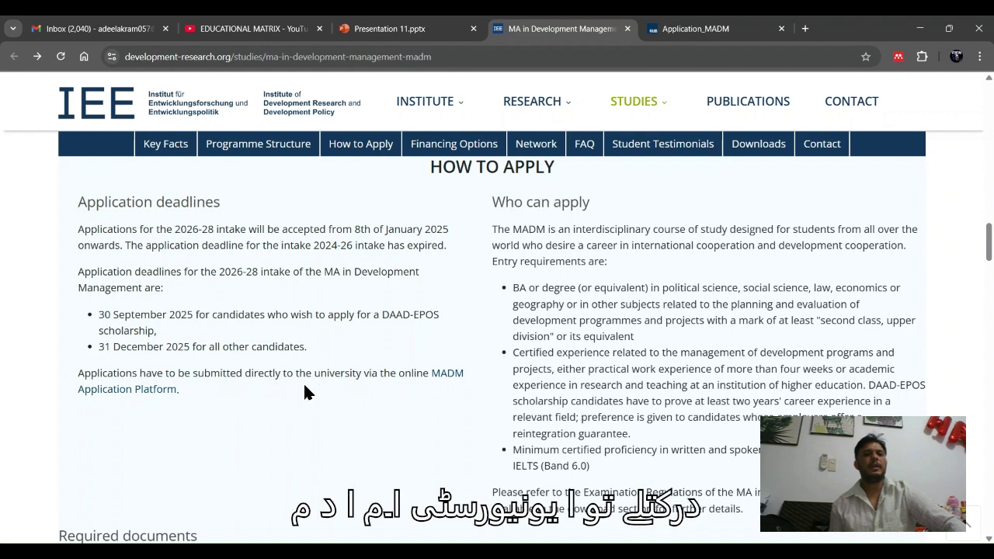
click(449, 376)
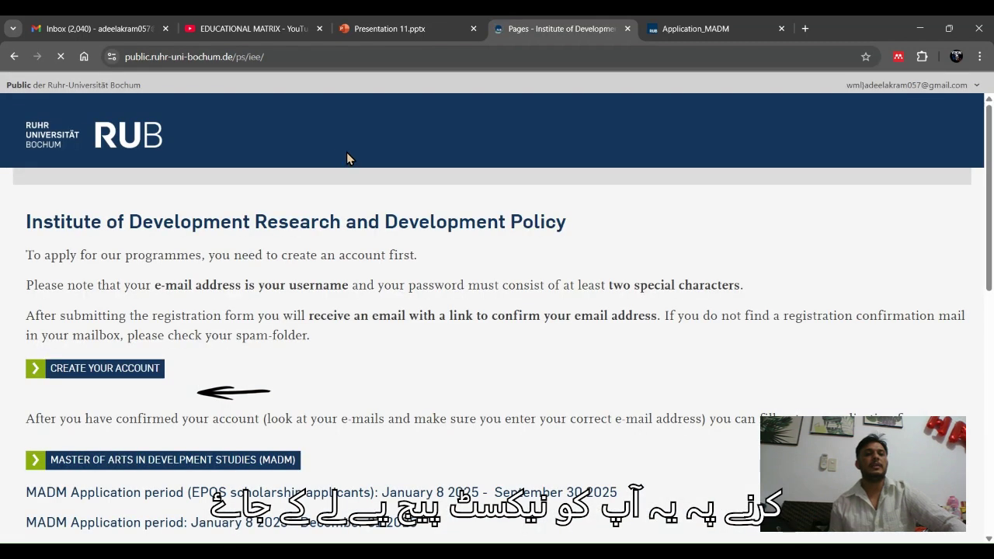
Review the MADM and PhD application periods and contact details on the institute's application page
scroll(352, 378, down, 3)
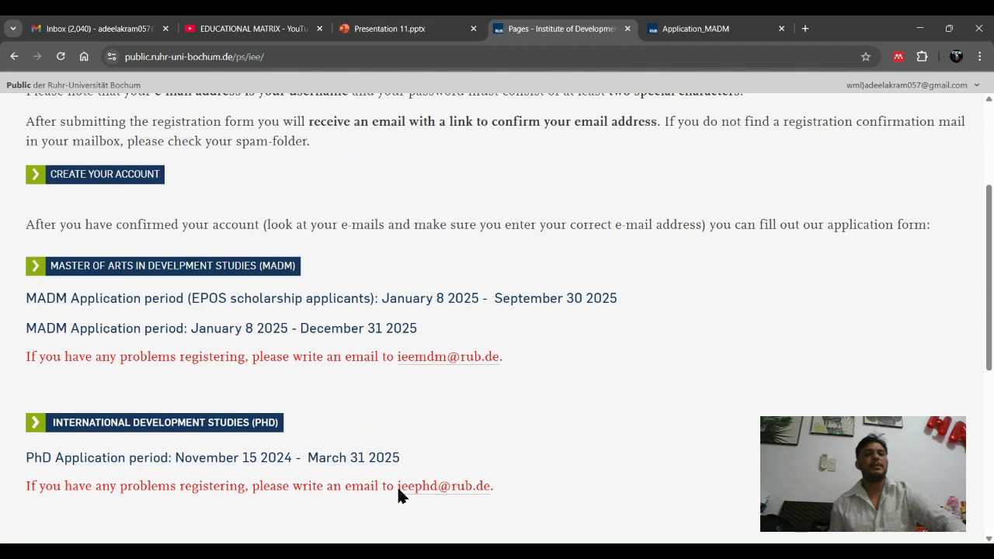
scroll(206, 450, down, 2)
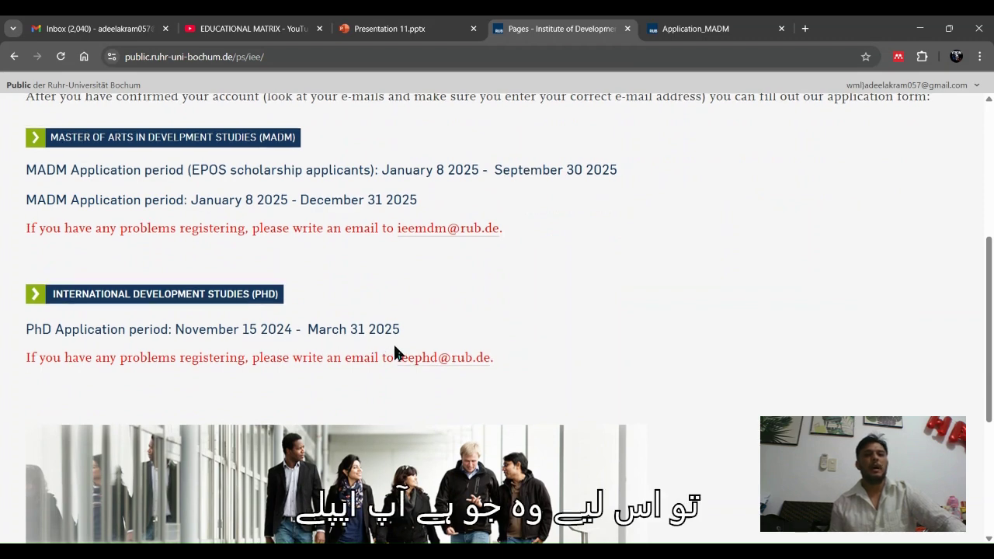
scroll(396, 348, up, 1)
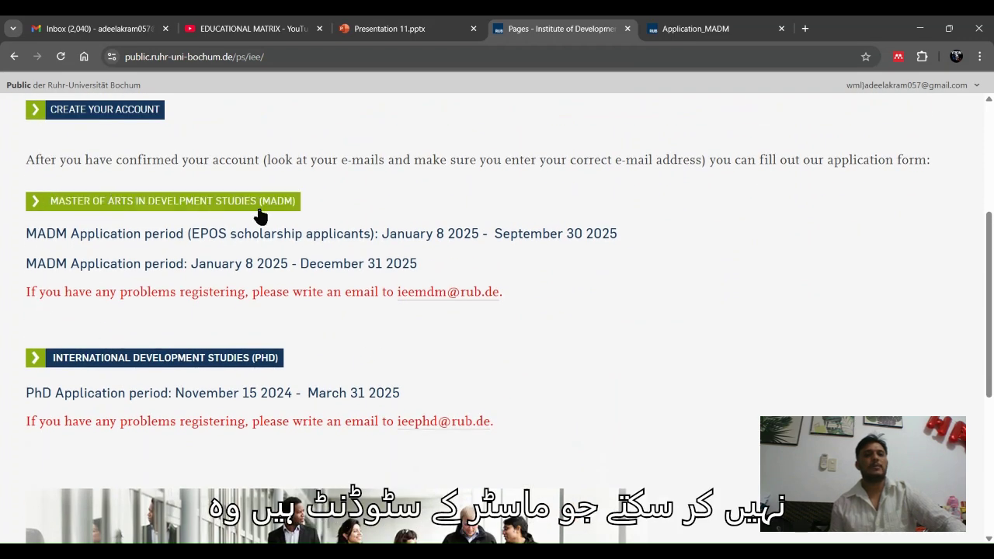
scroll(285, 330, up, 2)
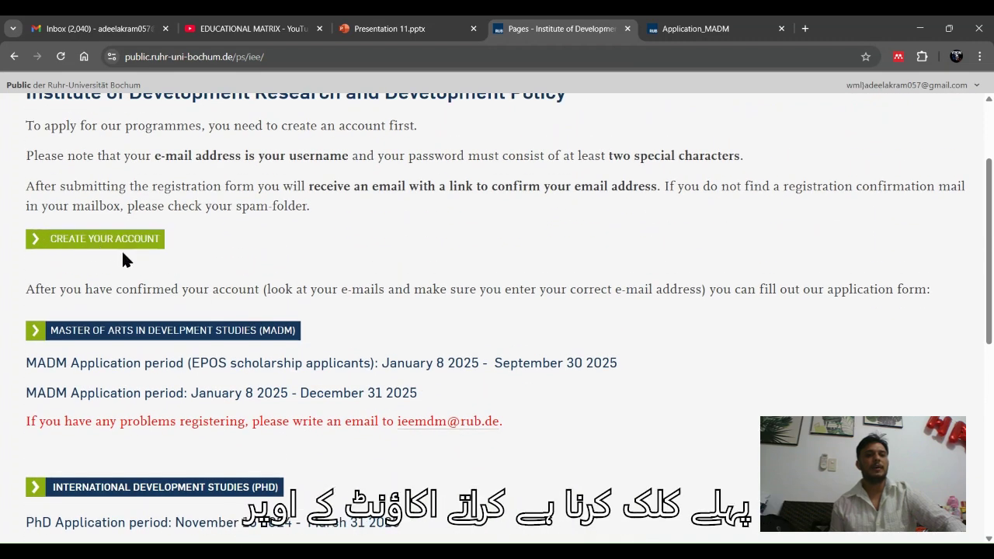
Open the account creation page, examine its registration fields, and close it to return to the application page
click(122, 248)
click(637, 28)
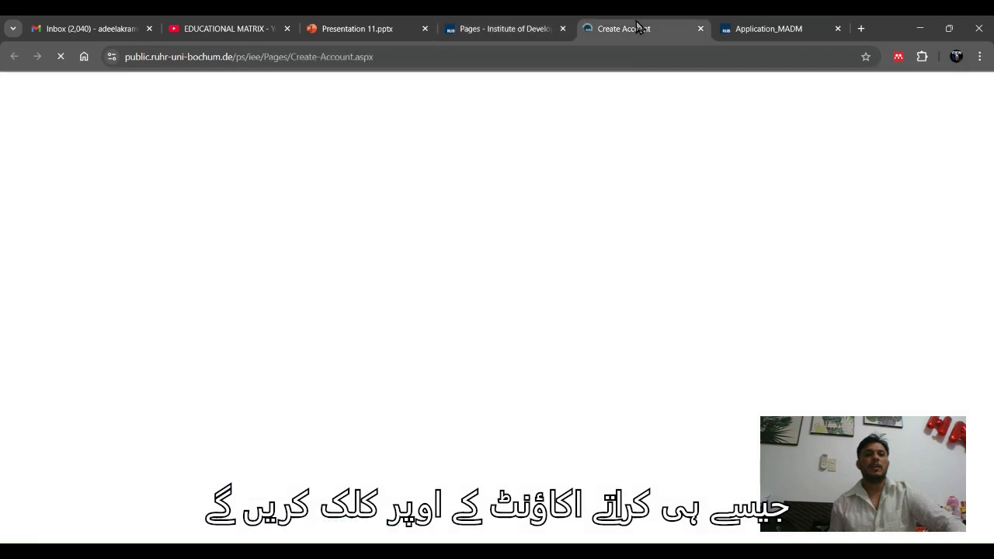
scroll(158, 250, down, 3)
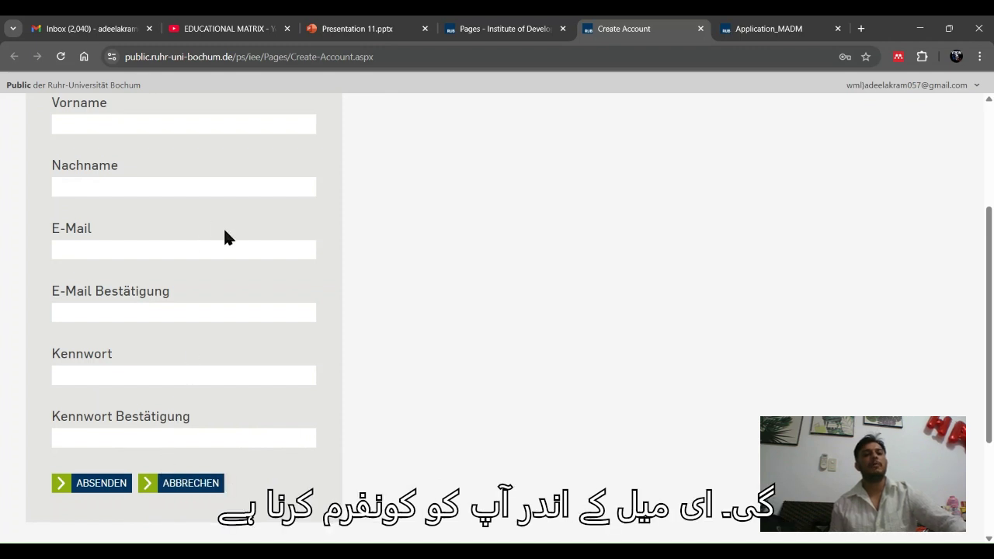
click(701, 28)
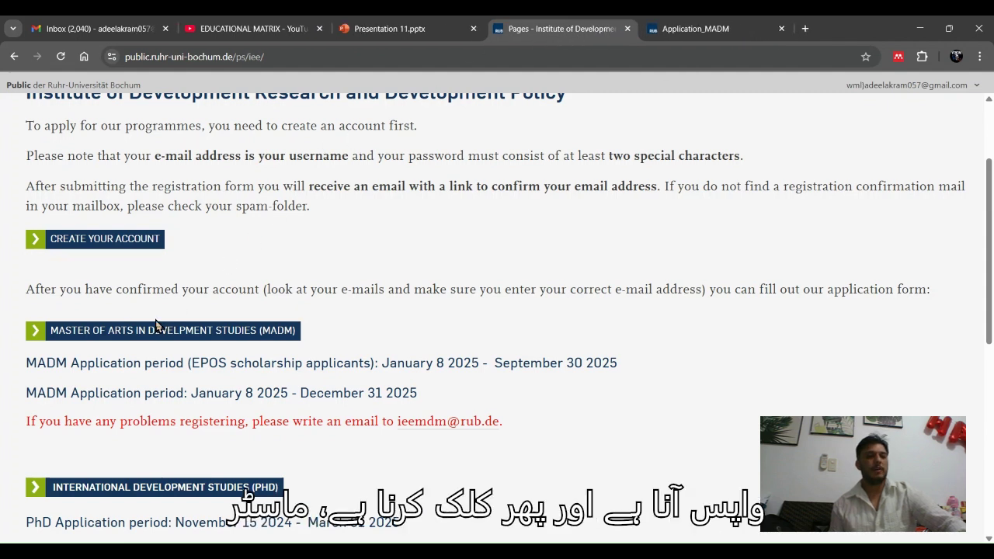
Open the Master of Arts (MADM) application form and compare it with the copy already open
click(143, 343)
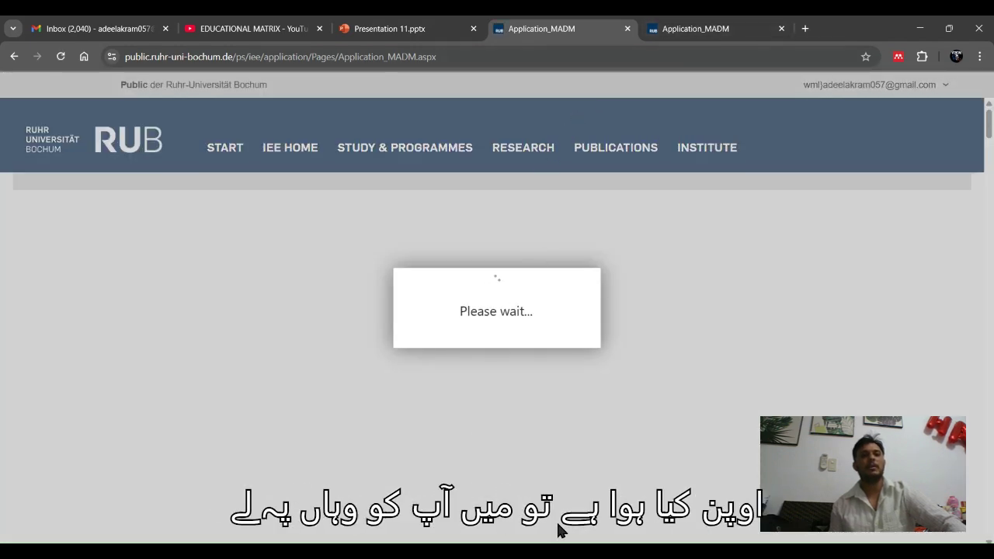
click(705, 29)
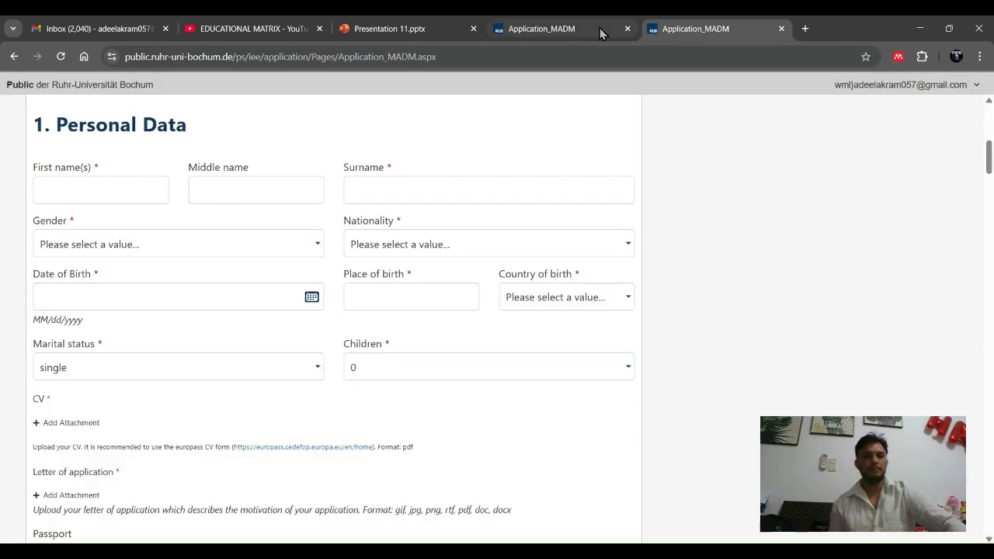
scroll(406, 189, up, 8)
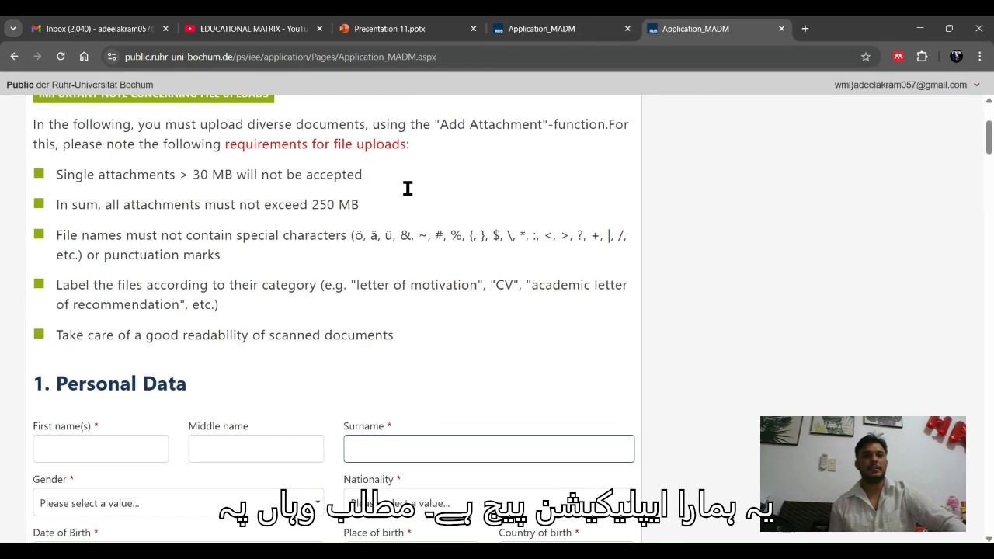
click(559, 25)
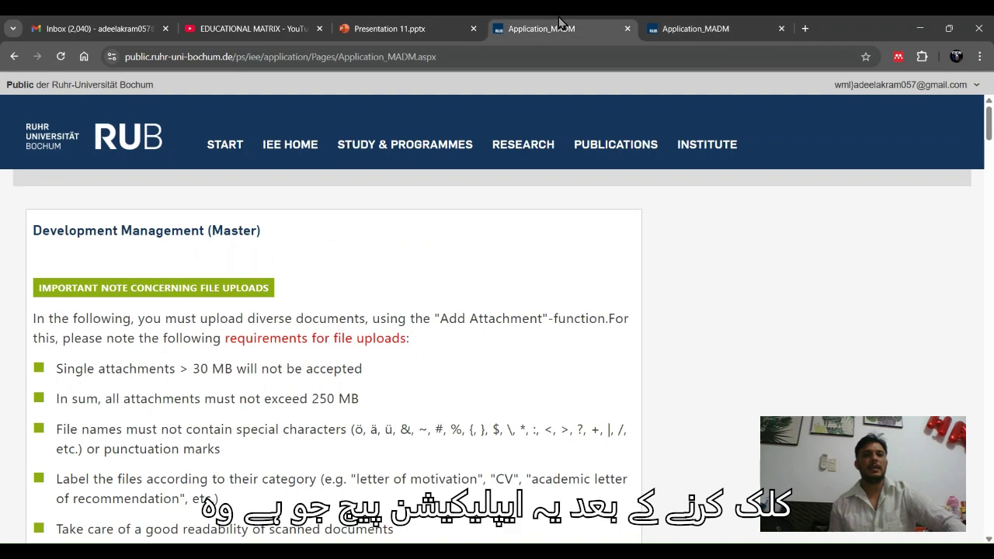
Examine the file upload requirements and the Personal Data fields of the MADM application form
scroll(395, 303, down, 5)
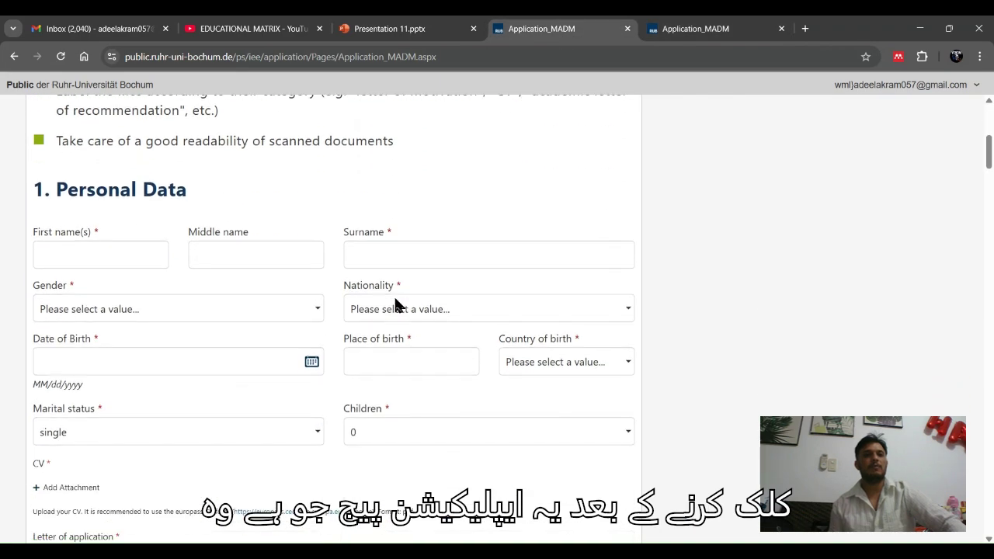
scroll(394, 304, up, 5)
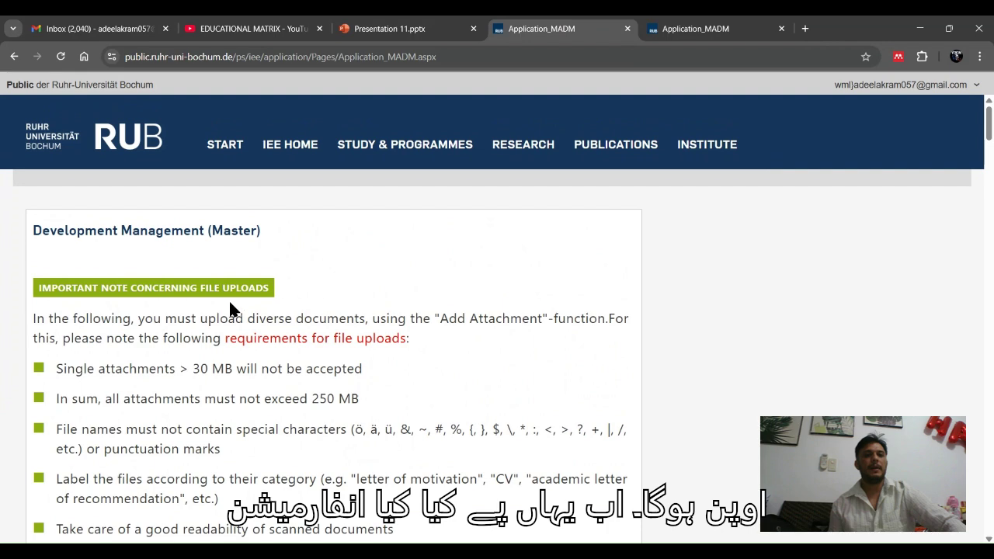
scroll(271, 365, down, 4)
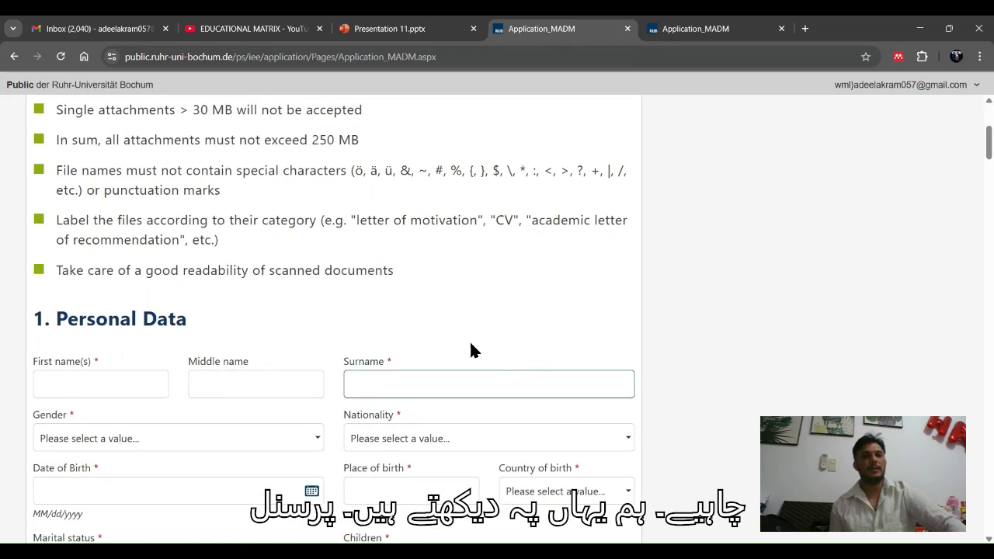
scroll(330, 335, down, 3)
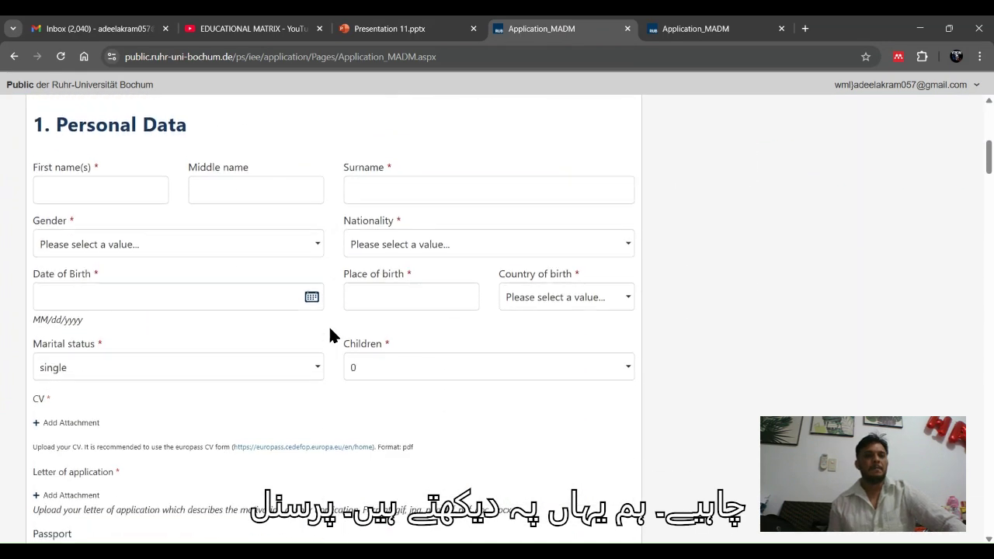
click(124, 181)
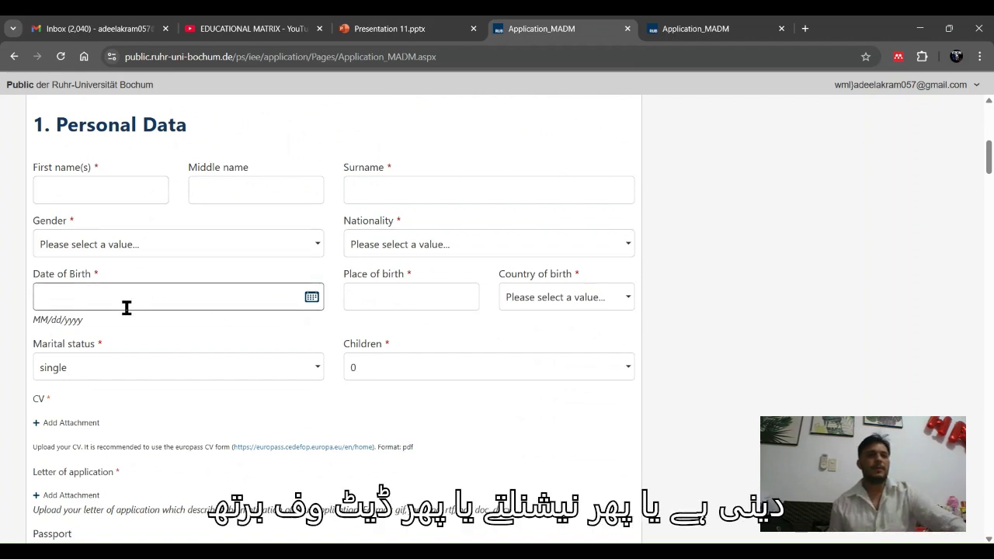
Examine the upload requirements for the CV, letter of application, passport and picture
scroll(237, 376, down, 3)
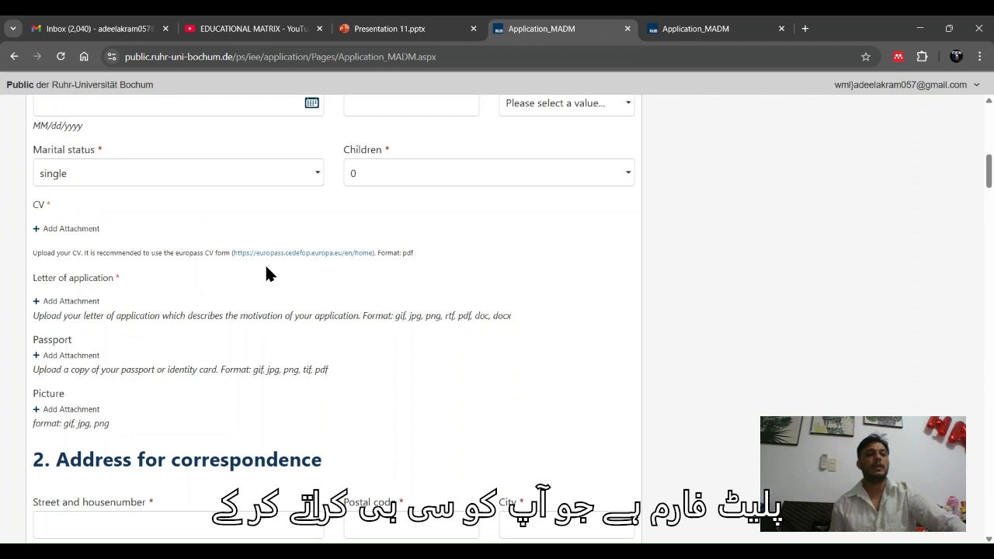
scroll(266, 274, down, 2)
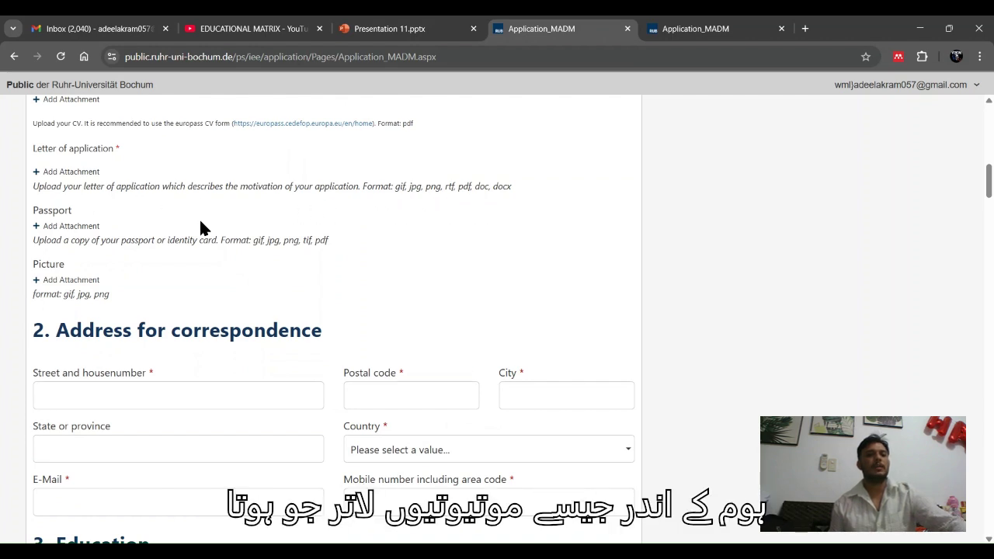
scroll(160, 211, down, 1)
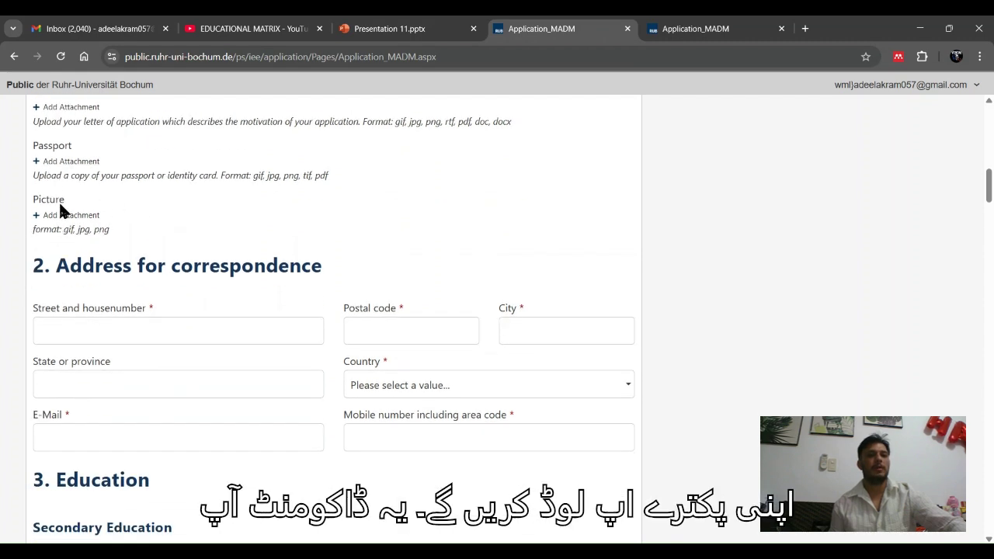
scroll(70, 211, up, 3)
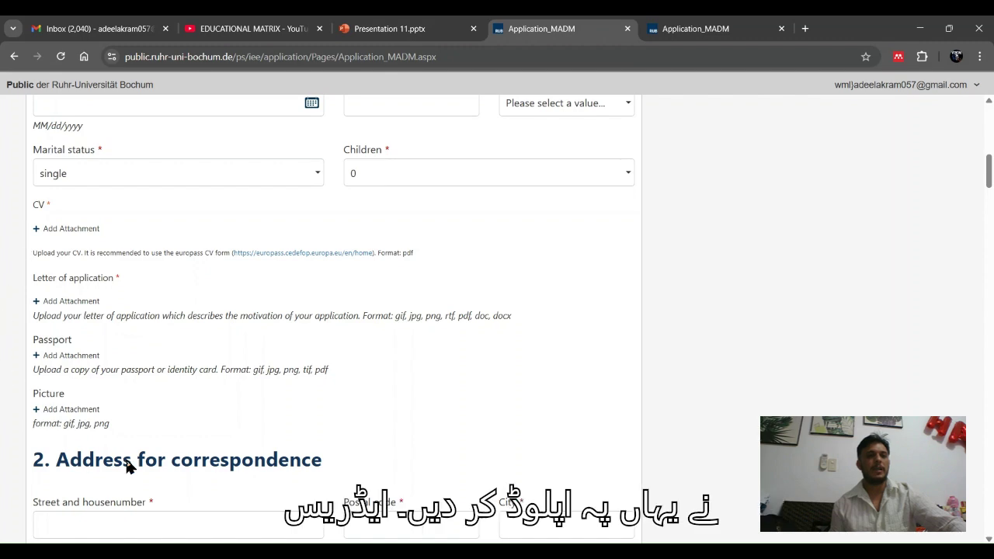
Examine the Address for correspondence and Secondary Education fields, including the final certificate upload
scroll(93, 349, down, 5)
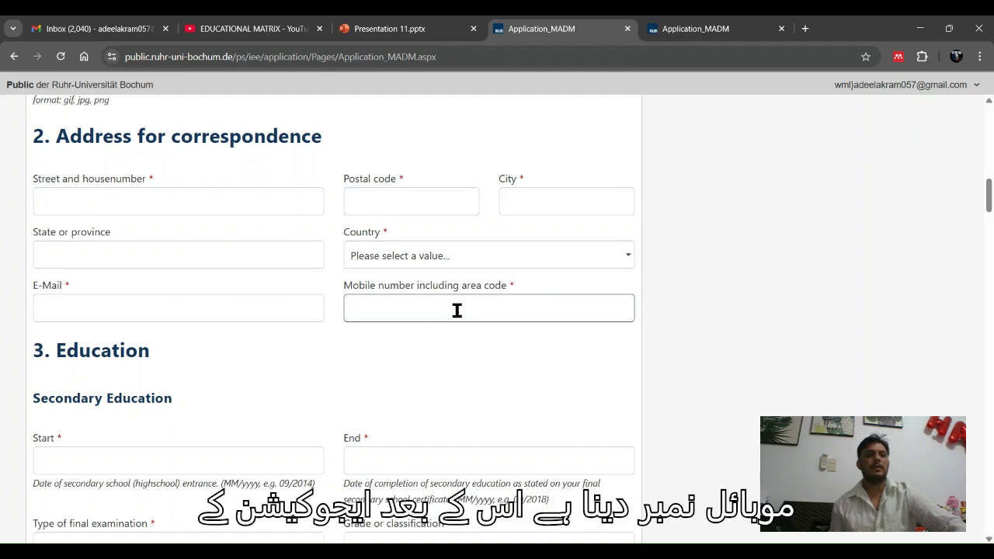
scroll(457, 310, down, 1)
scroll(227, 272, down, 4)
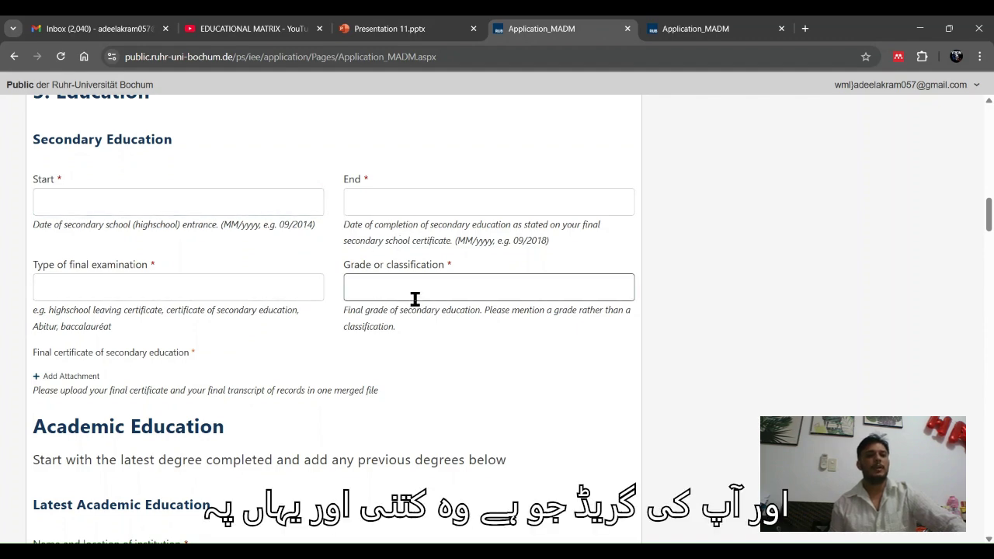
scroll(412, 296, down, 2)
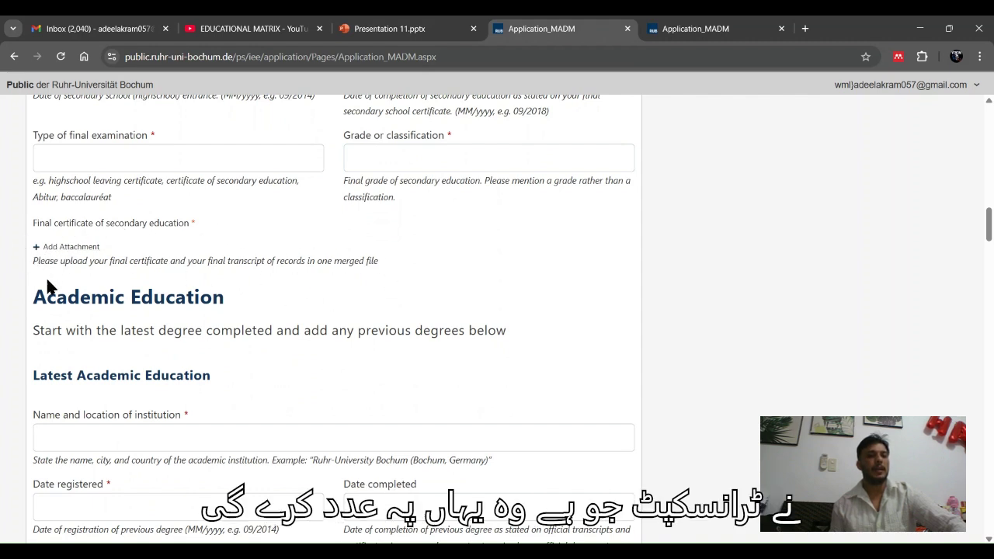
scroll(163, 272, down, 2)
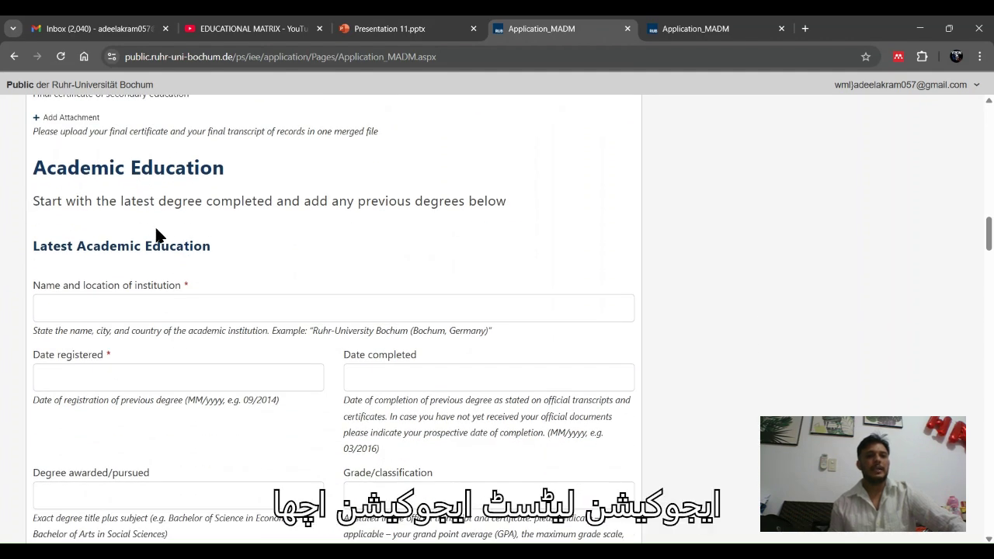
scroll(185, 241, down, 1)
scroll(145, 244, up, 5)
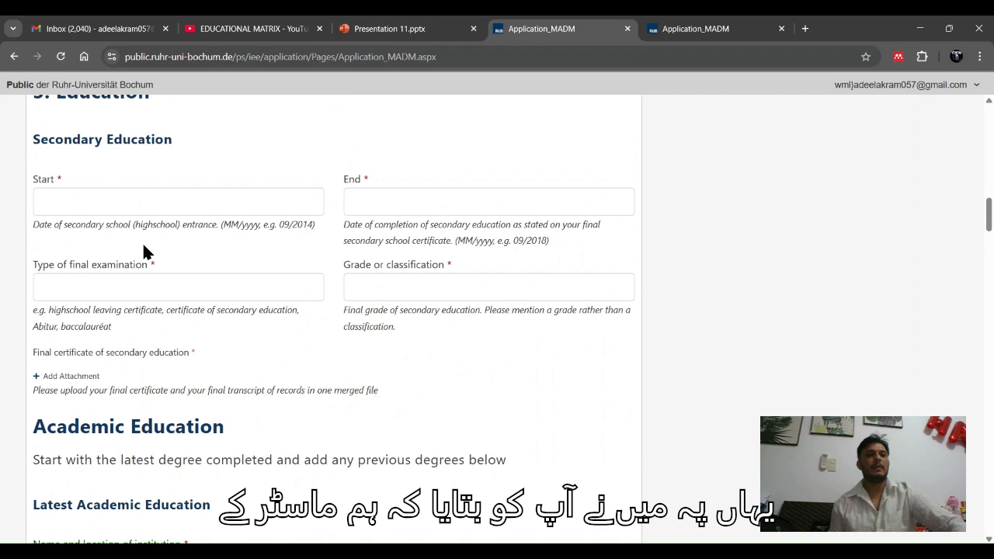
scroll(143, 252, up, 1)
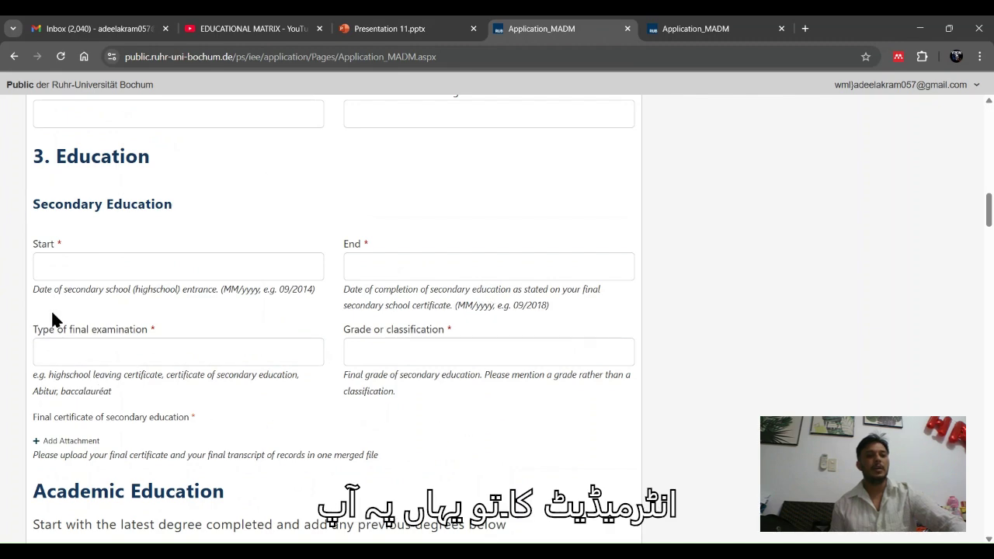
Examine the Latest Academic Education fields, the certificate and transcript upload, and the Academic Education Two section
scroll(52, 318, down, 6)
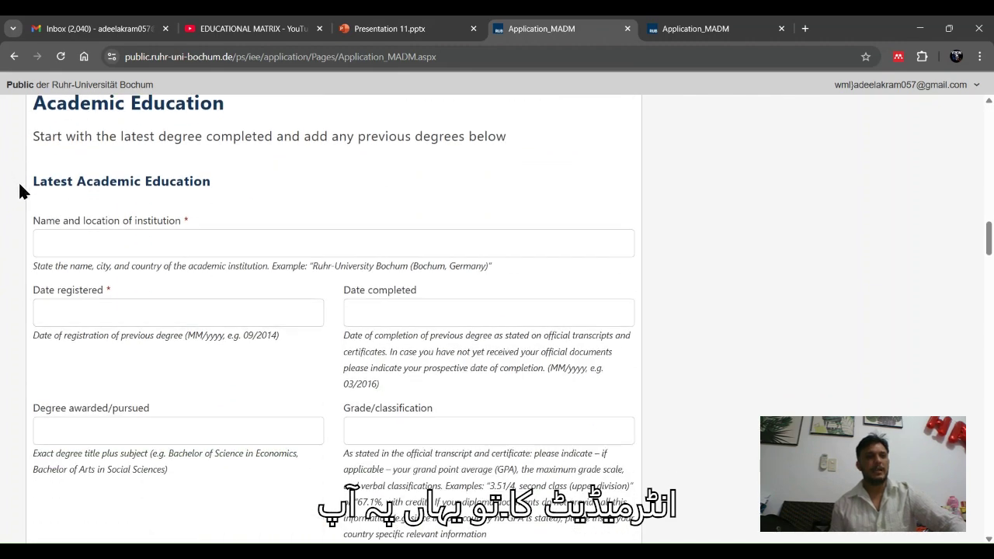
scroll(126, 328, down, 1)
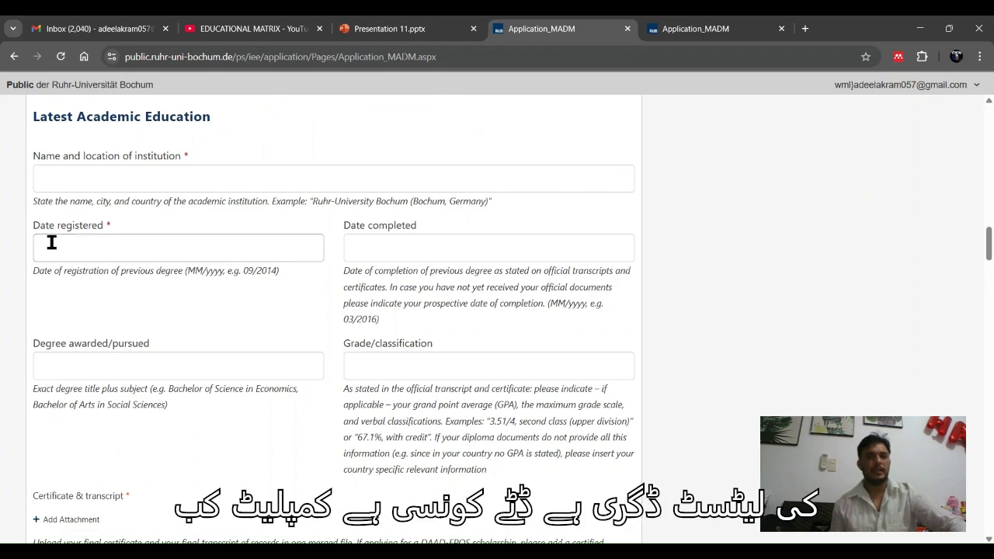
scroll(325, 351, down, 2)
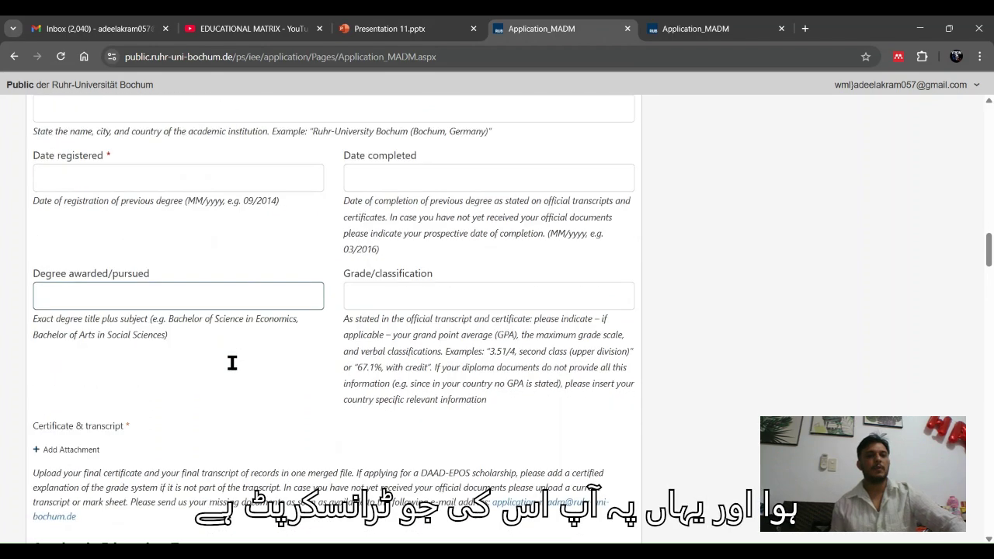
scroll(62, 397, down, 1)
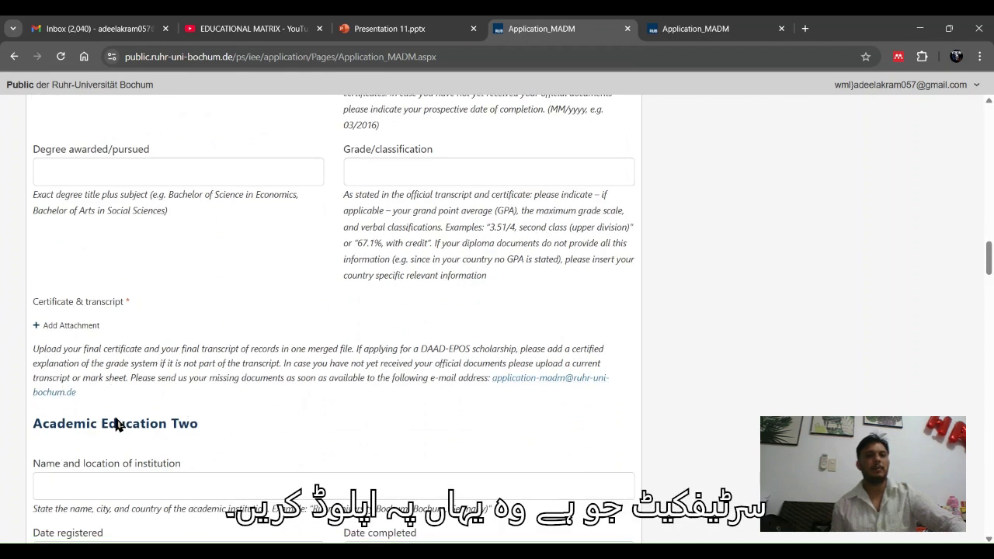
scroll(155, 311, down, 4)
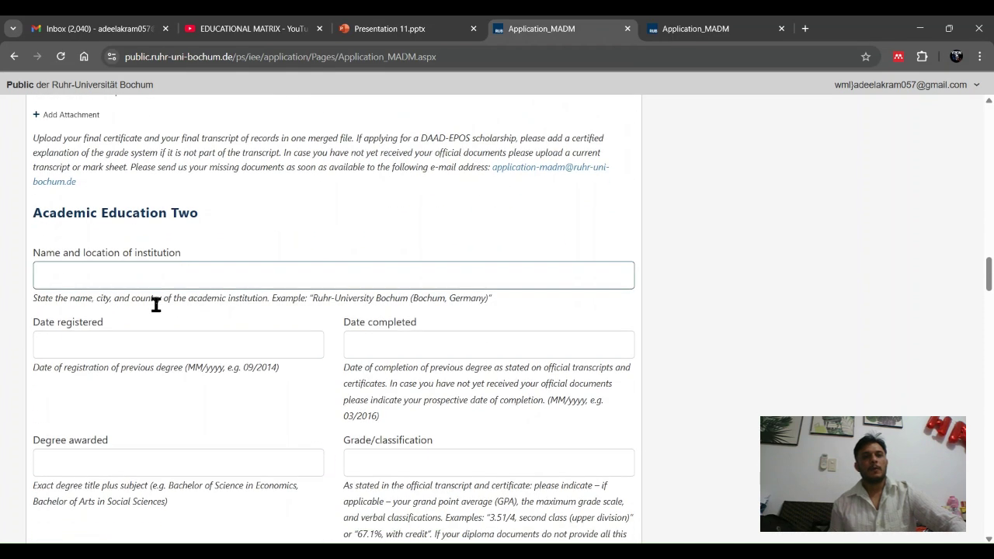
Examine the Academic Education Two and Three fields, including their certificate and transcript uploads
scroll(143, 284, up, 1)
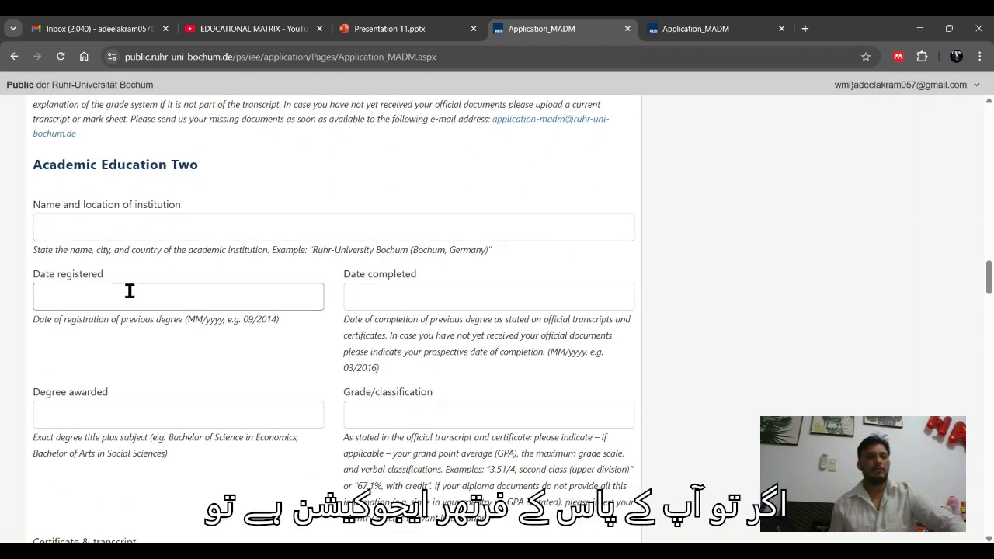
scroll(69, 244, up, 4)
scroll(73, 251, down, 4)
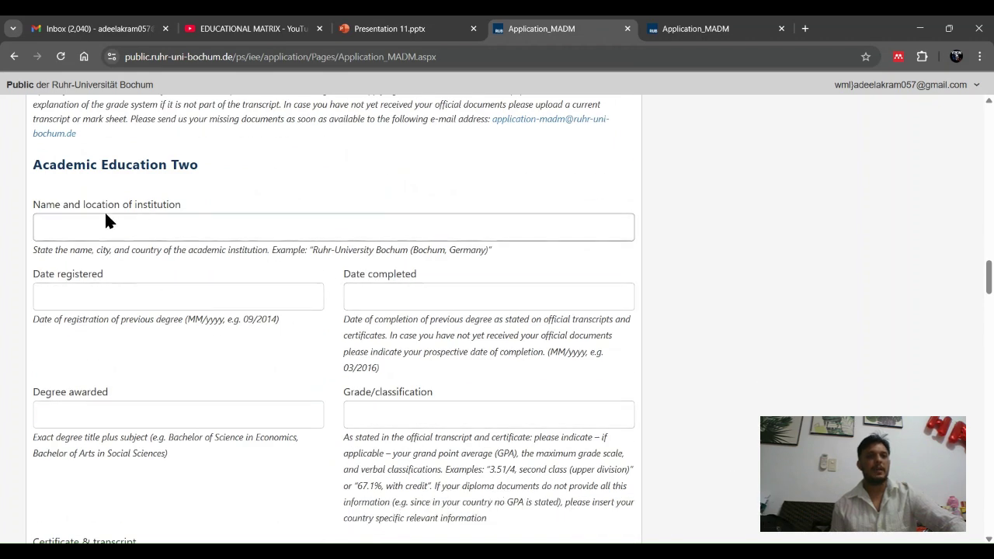
scroll(129, 380, down, 3)
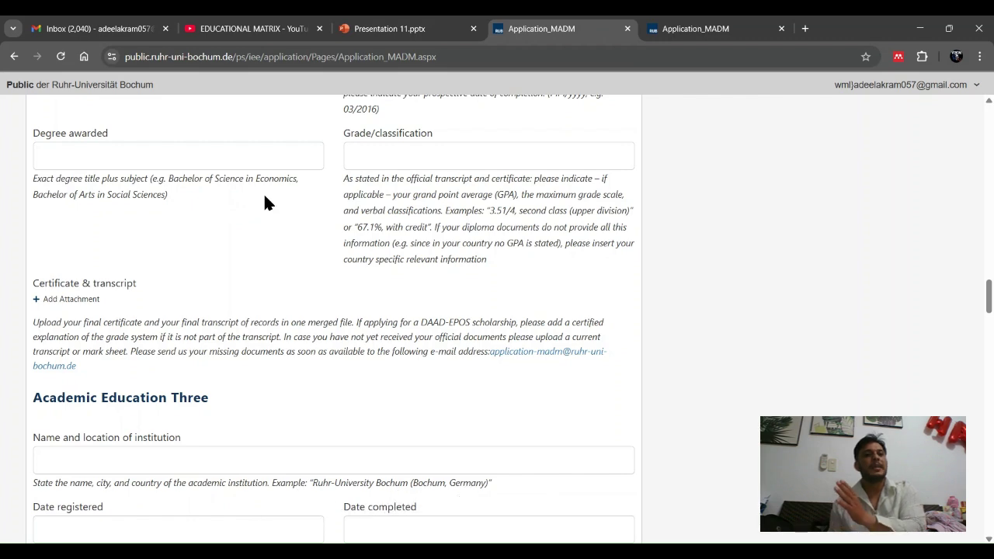
scroll(247, 210, down, 1)
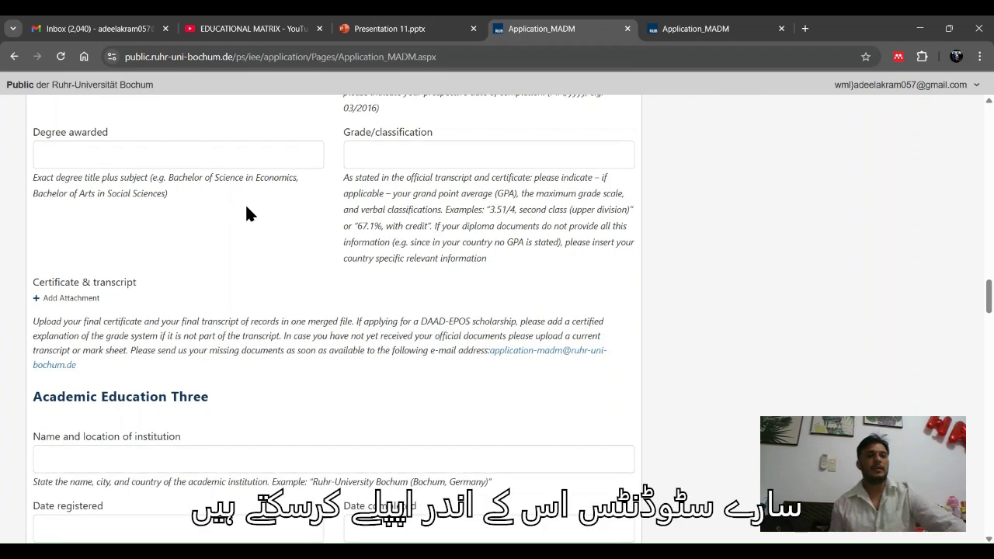
scroll(246, 209, down, 3)
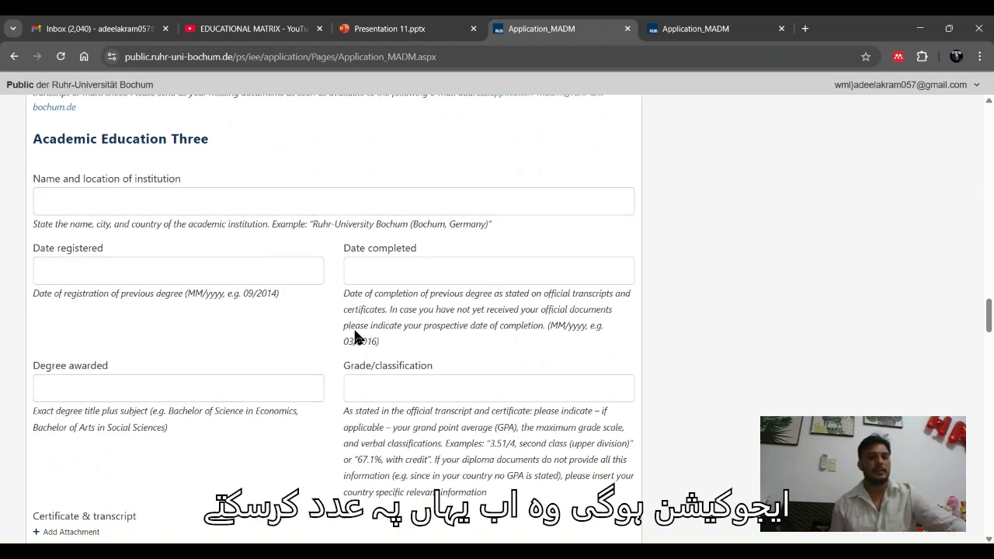
scroll(287, 325, down, 5)
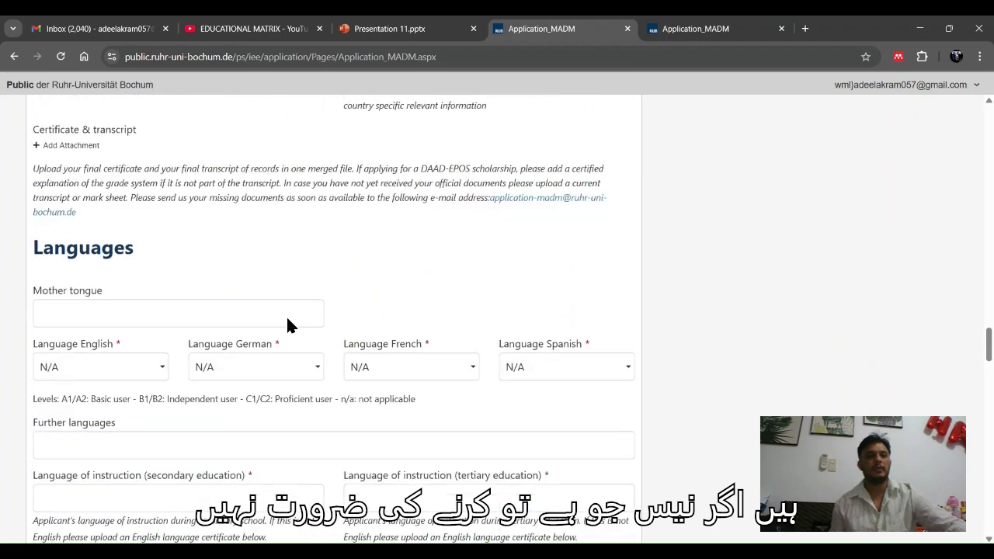
scroll(283, 320, down, 1)
scroll(190, 297, up, 4)
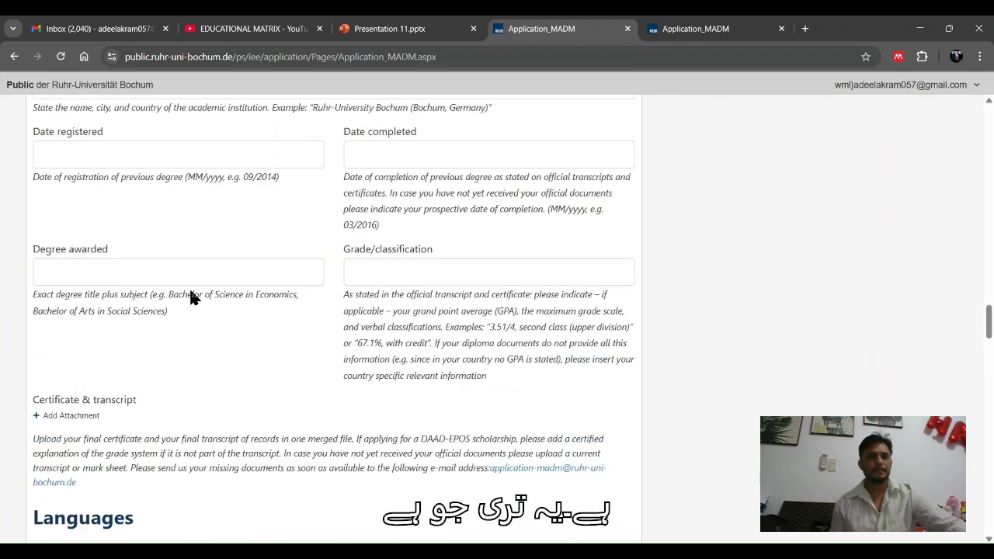
scroll(190, 298, up, 2)
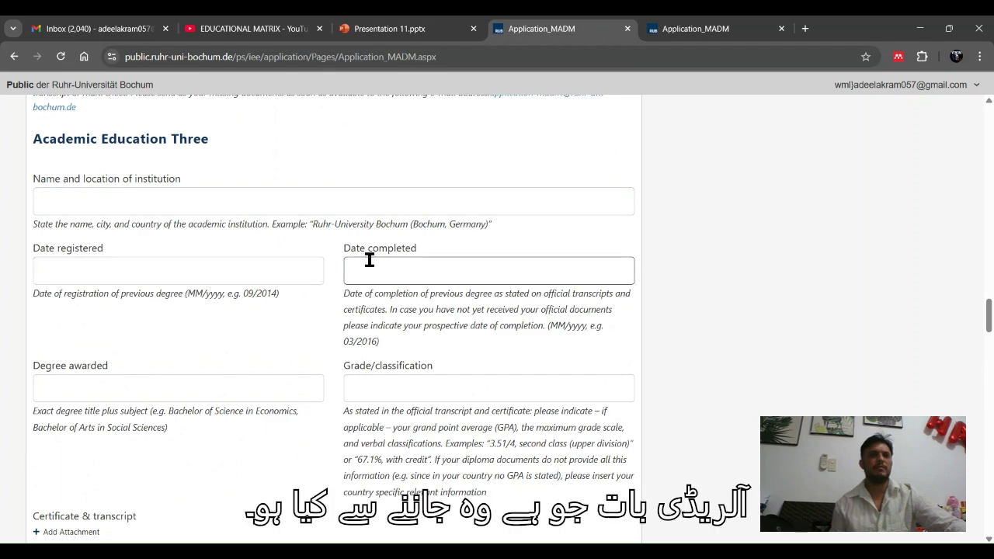
Set the applicant's English language level to C2 in the Languages section
scroll(370, 261, down, 5)
scroll(365, 264, down, 2)
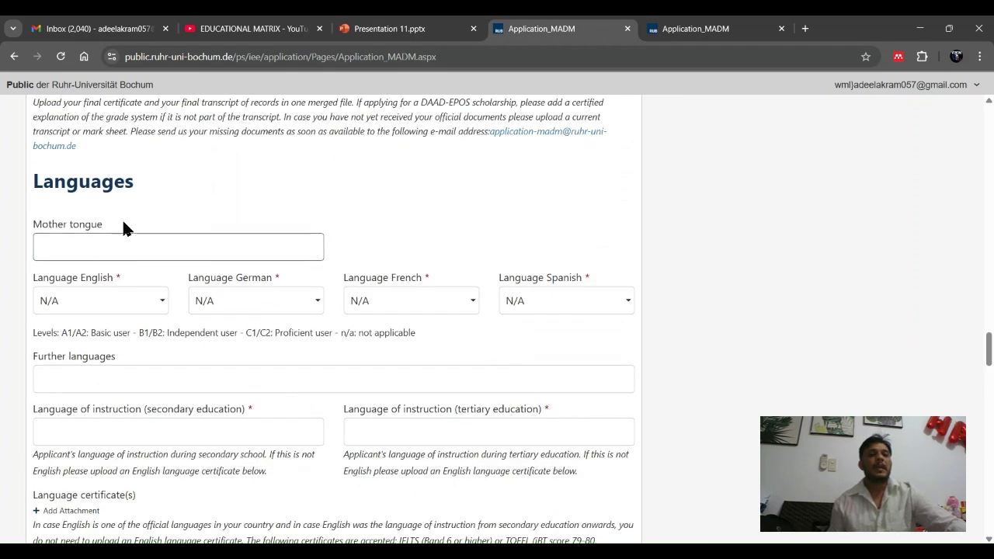
scroll(177, 204, down, 1)
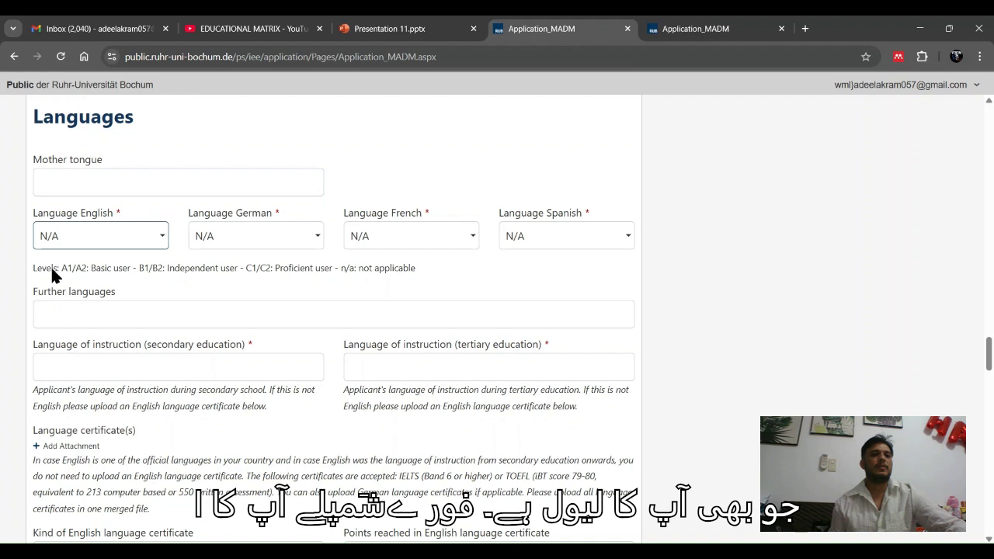
key(Down)
key(Down)
click(193, 318)
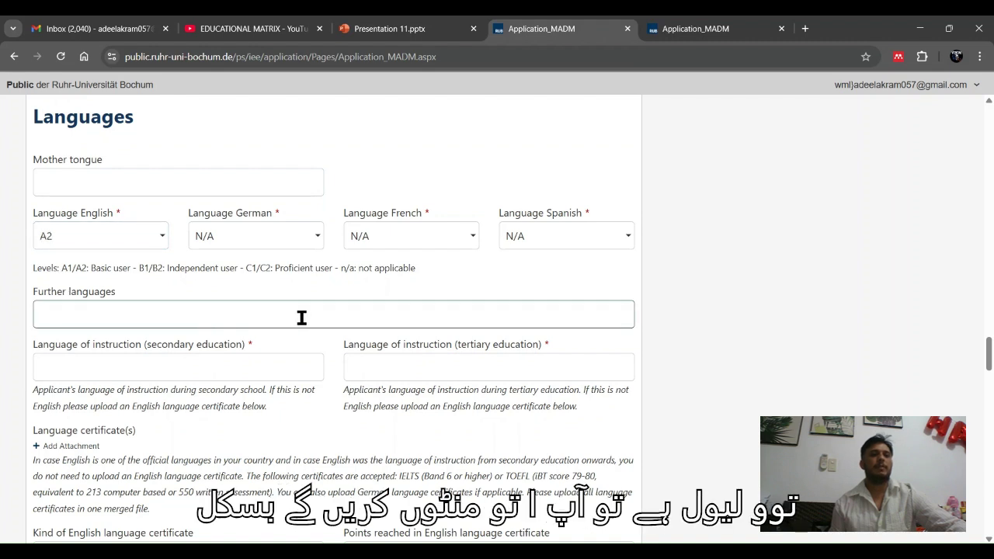
click(162, 237)
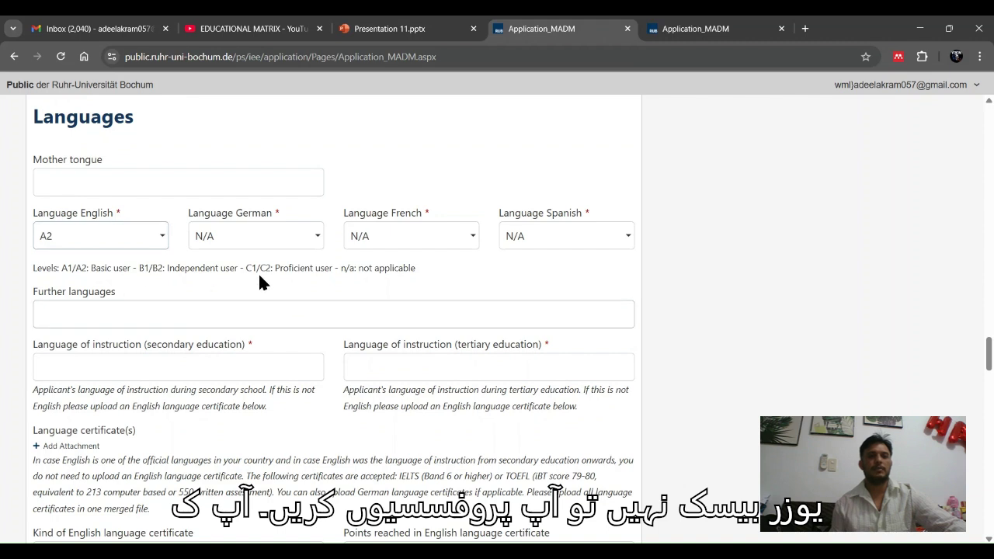
click(61, 358)
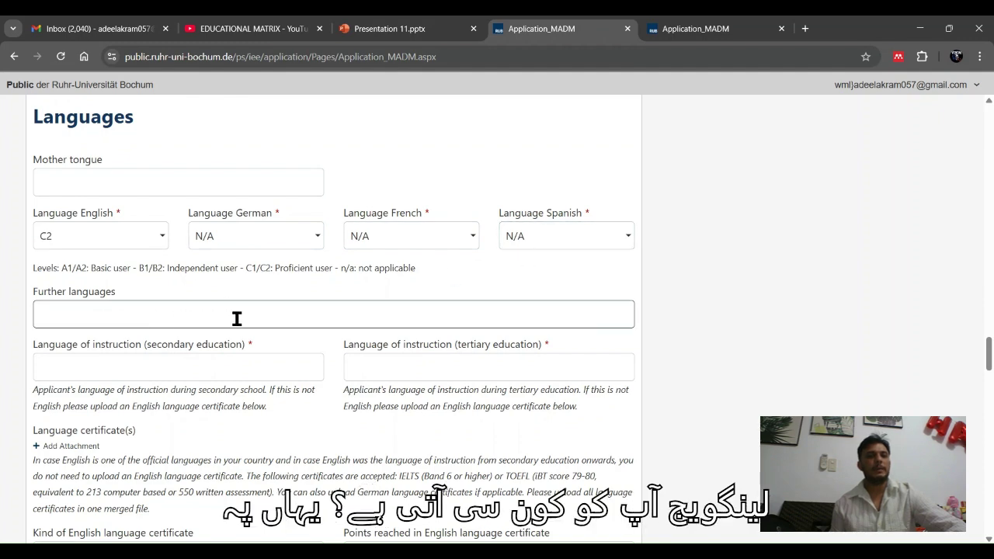
Examine the language of instruction fields and the accepted English language certificates with their minimum scores
scroll(236, 319, down, 2)
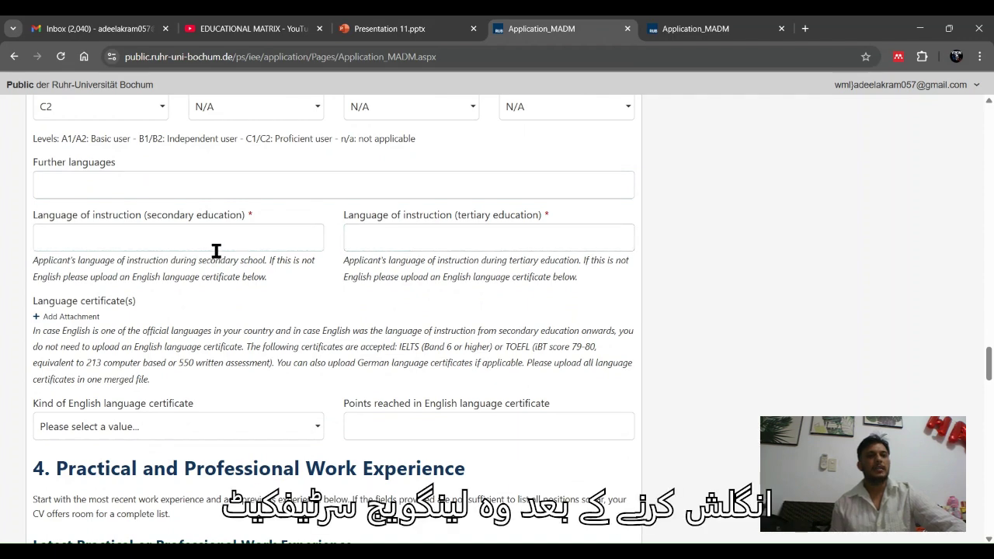
scroll(282, 295, down, 1)
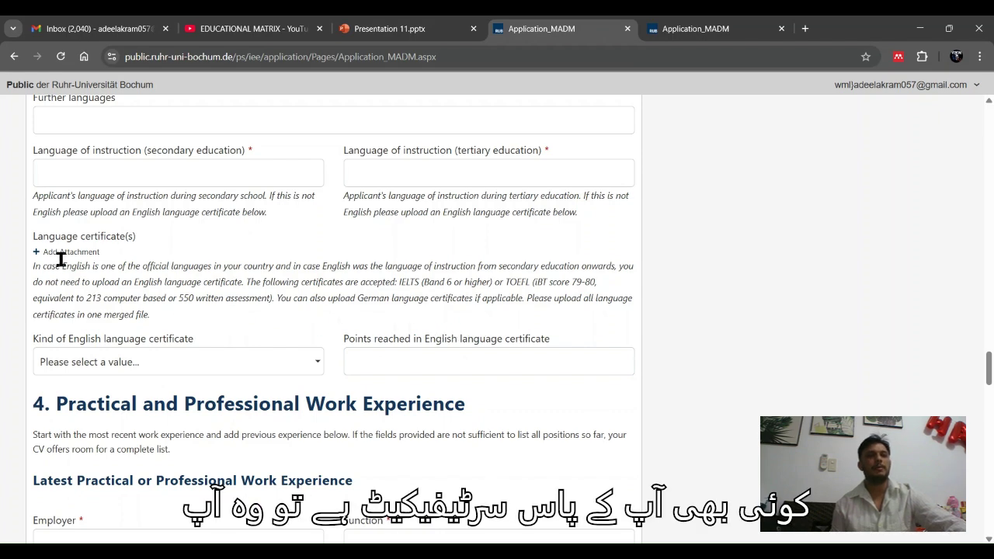
scroll(62, 262, down, 1)
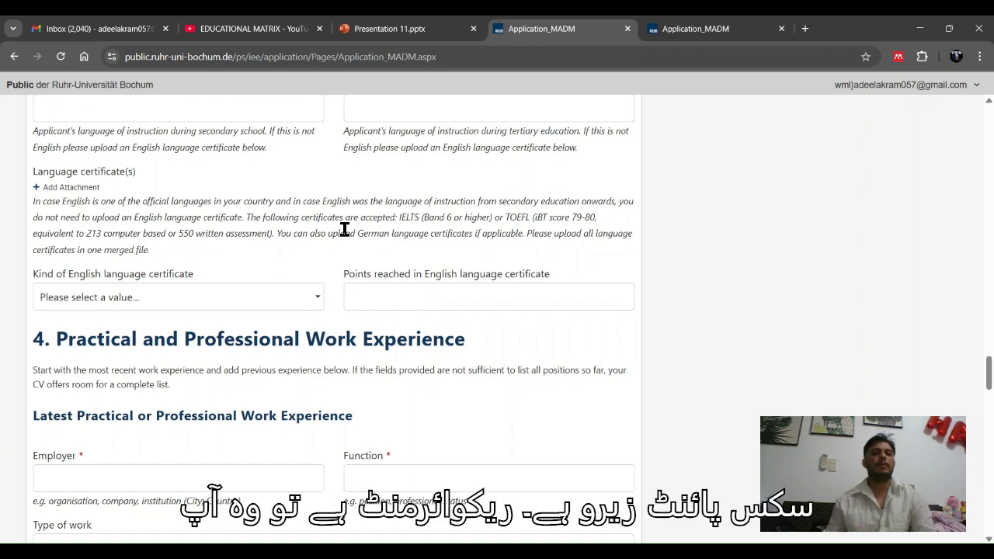
Examine the latest, second and third work experience sections and their evidence of employment uploads
scroll(316, 287, down, 1)
scroll(316, 307, down, 1)
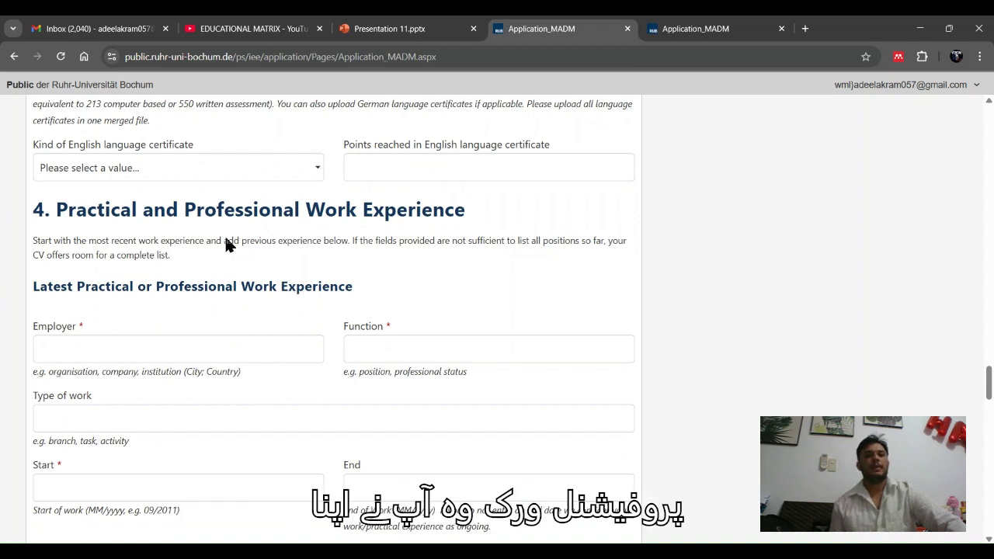
scroll(399, 242, down, 1)
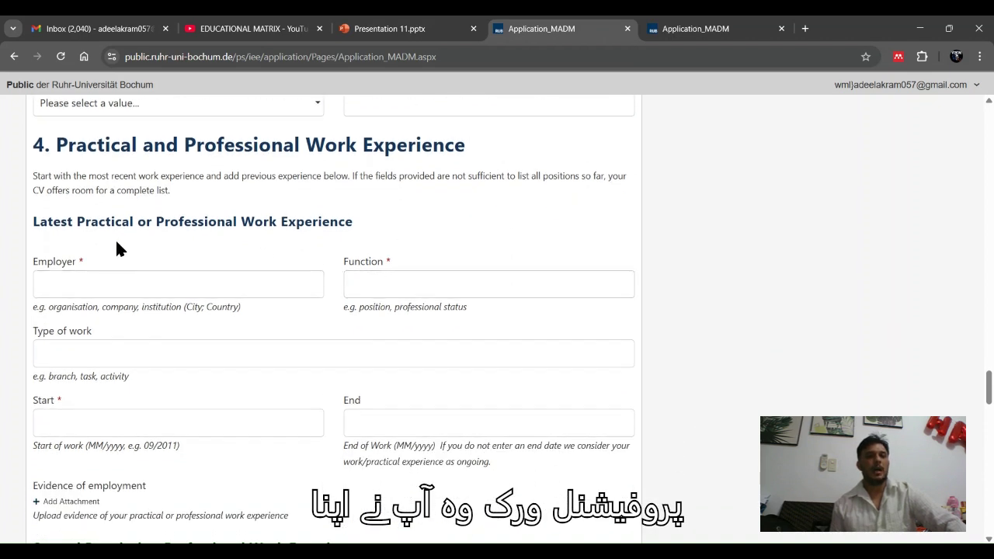
scroll(36, 365, down, 2)
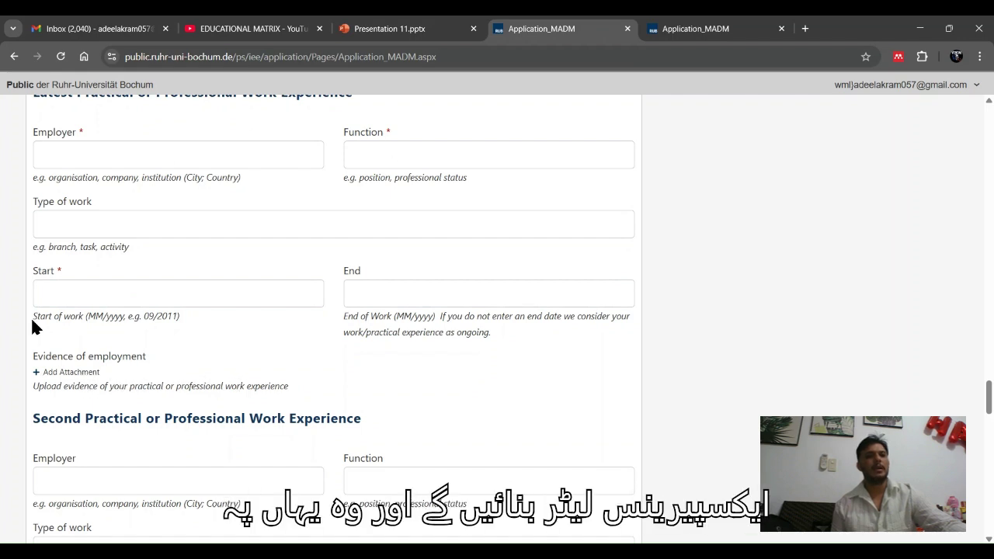
scroll(67, 378, down, 5)
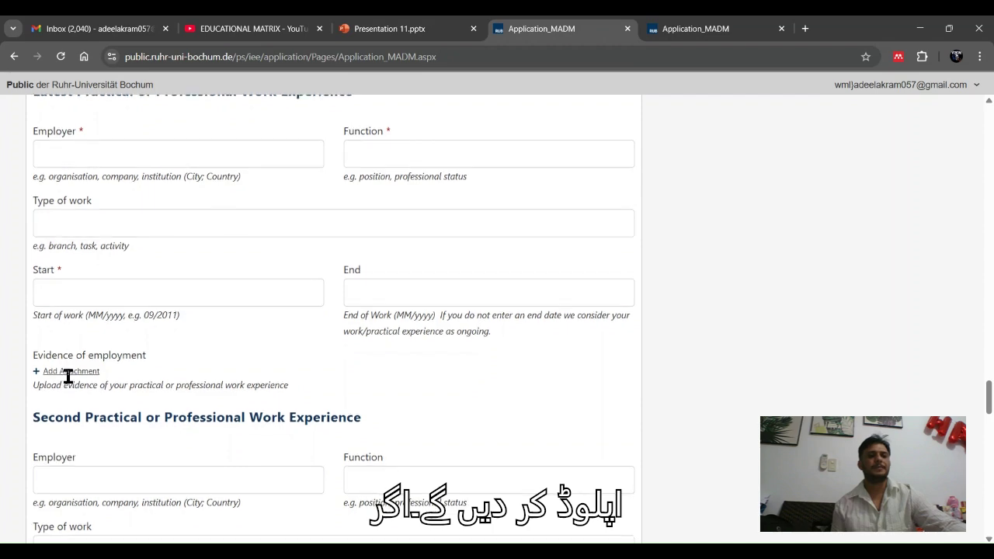
scroll(47, 272, up, 2)
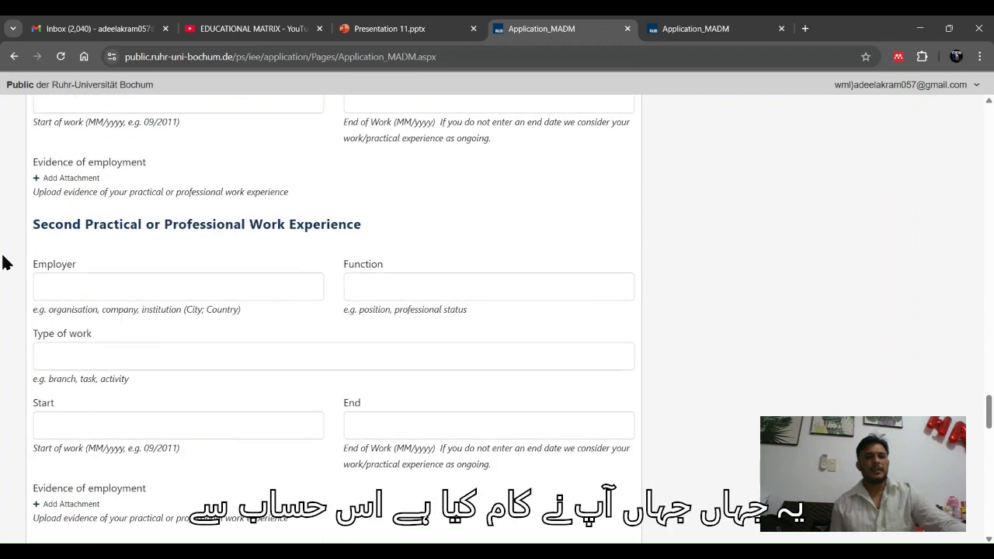
scroll(238, 297, down, 2)
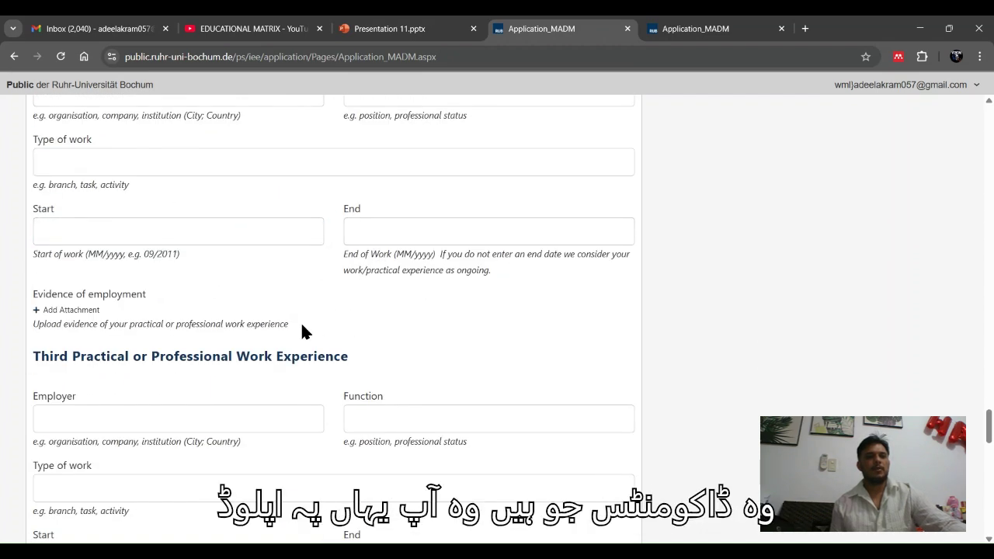
scroll(151, 215, up, 2)
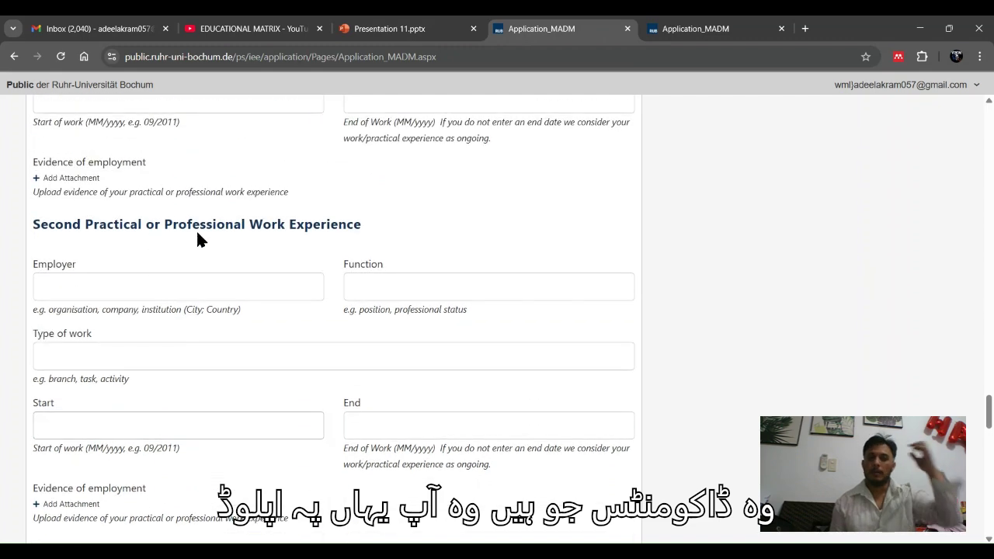
scroll(199, 249, down, 3)
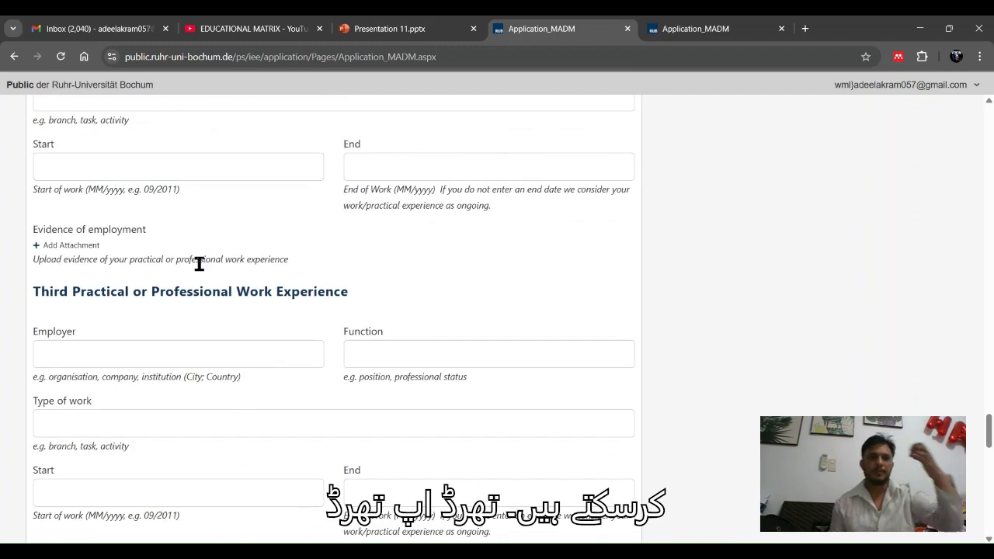
scroll(200, 268, down, 1)
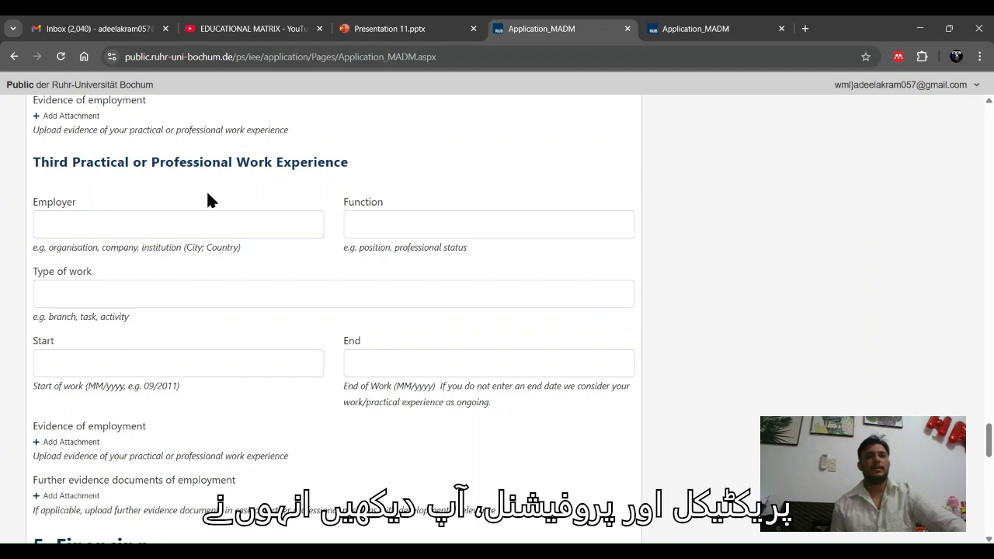
Check which fields are mandatory in the latest work experience section compared with the second and third ones
scroll(296, 230, up, 6)
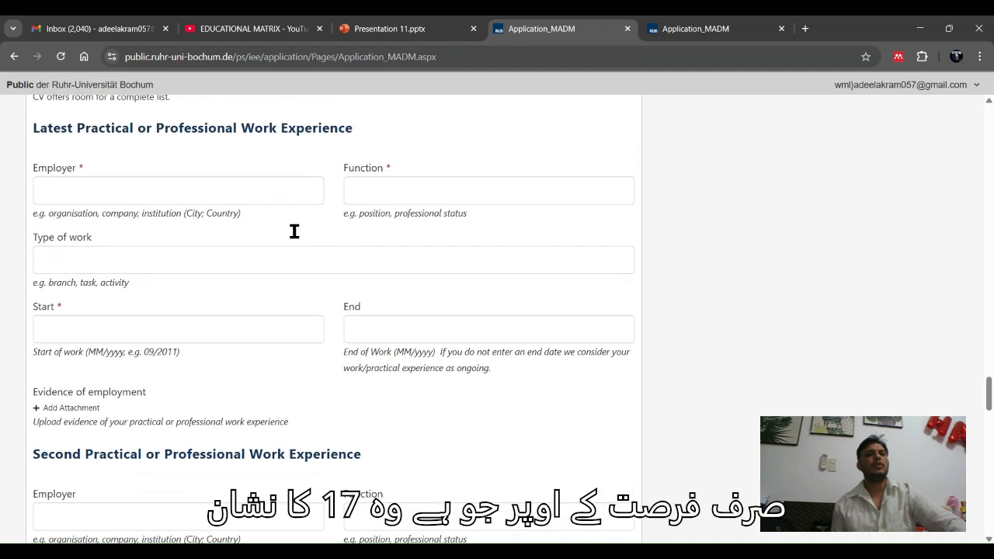
scroll(294, 231, up, 1)
click(169, 209)
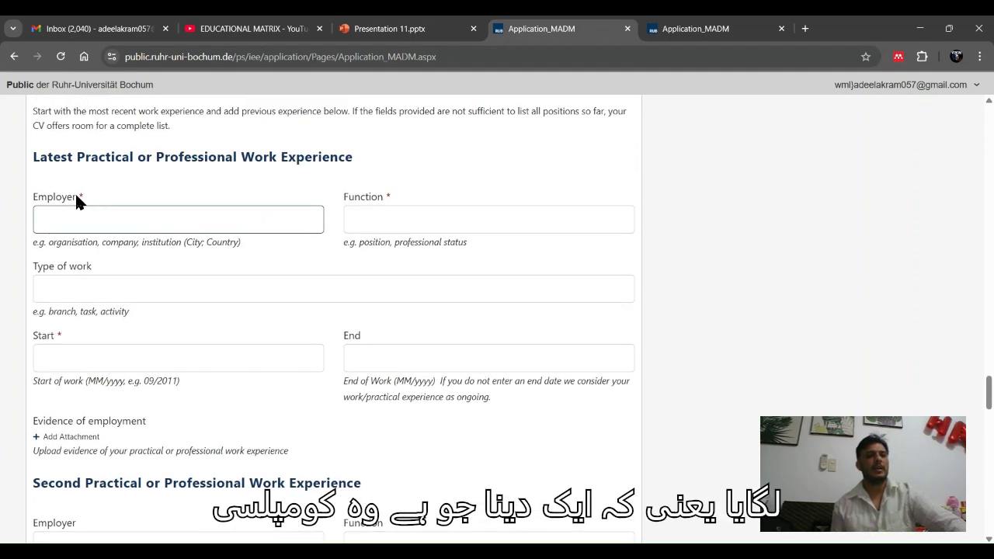
drag(76, 197, 32, 199)
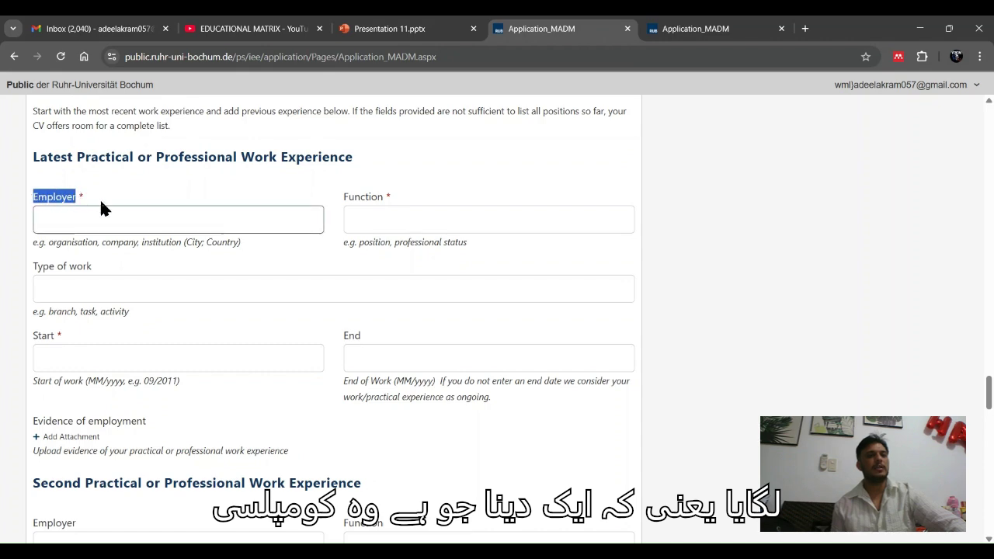
scroll(109, 214, down, 2)
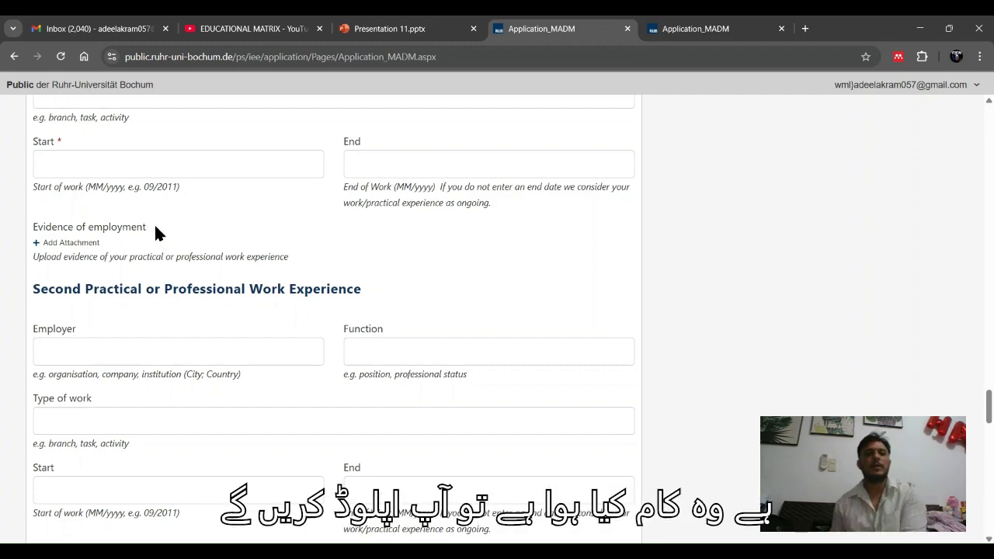
scroll(154, 233, down, 3)
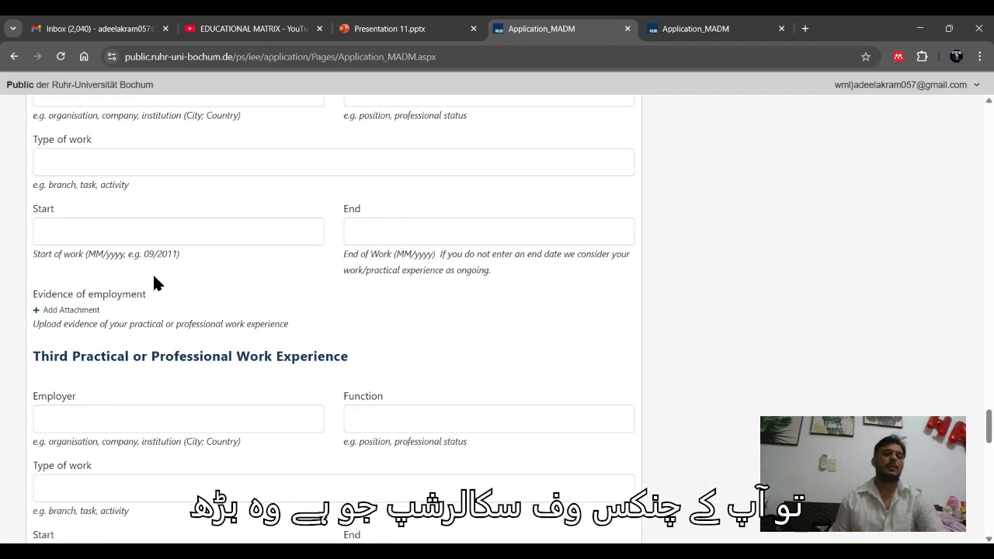
scroll(143, 314, down, 2)
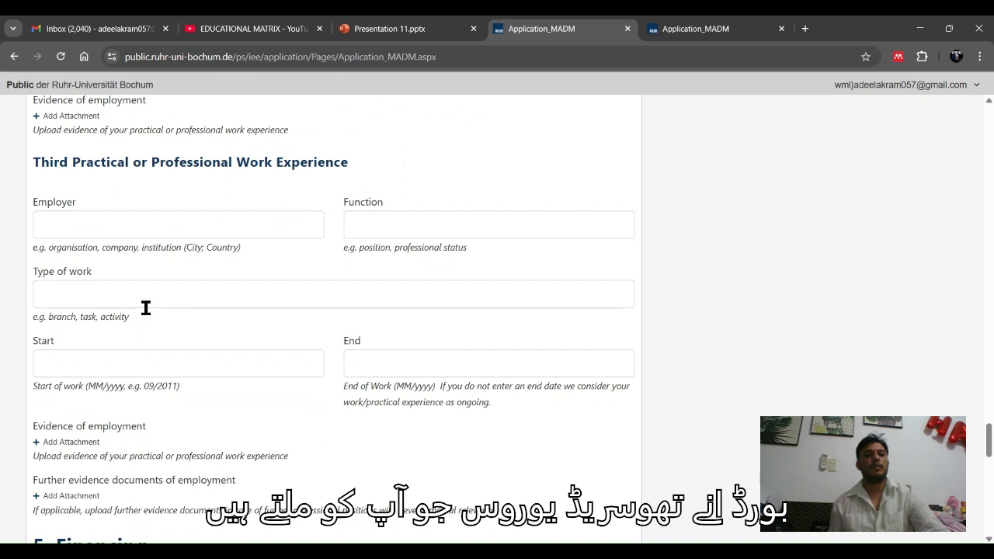
click(145, 307)
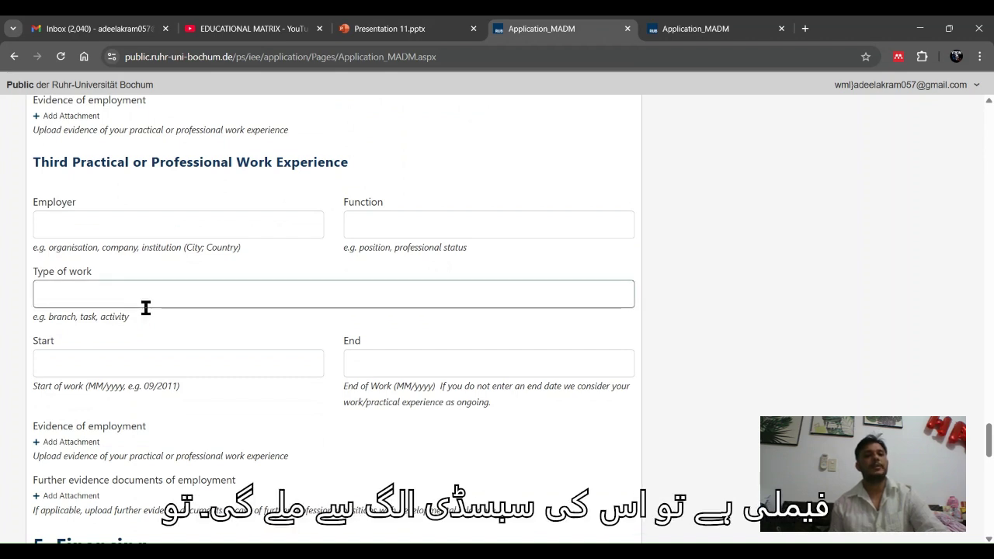
Select the financing option for having applied or planning to apply for a scholarship from a non-DAAD organisation or another DAAD funding line
scroll(146, 308, down, 3)
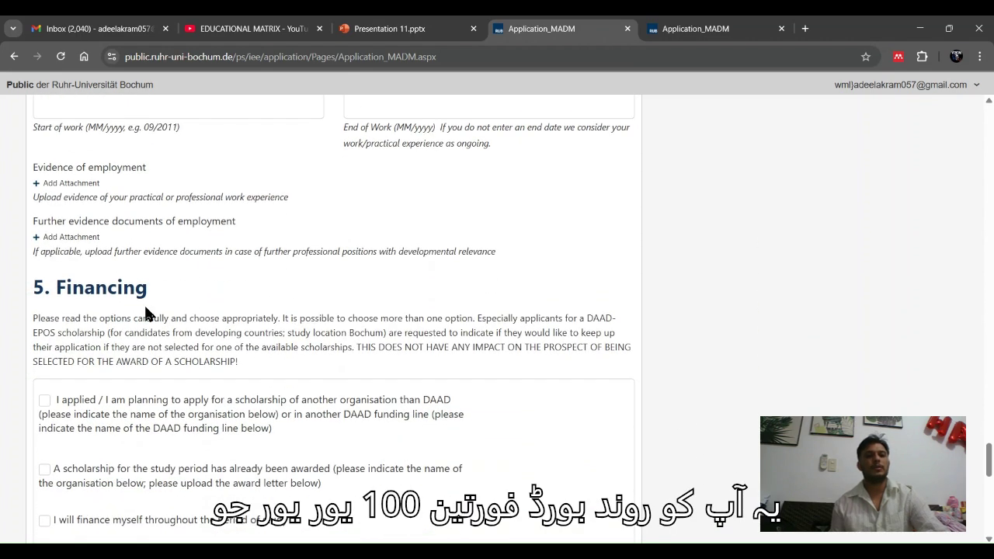
scroll(145, 314, down, 2)
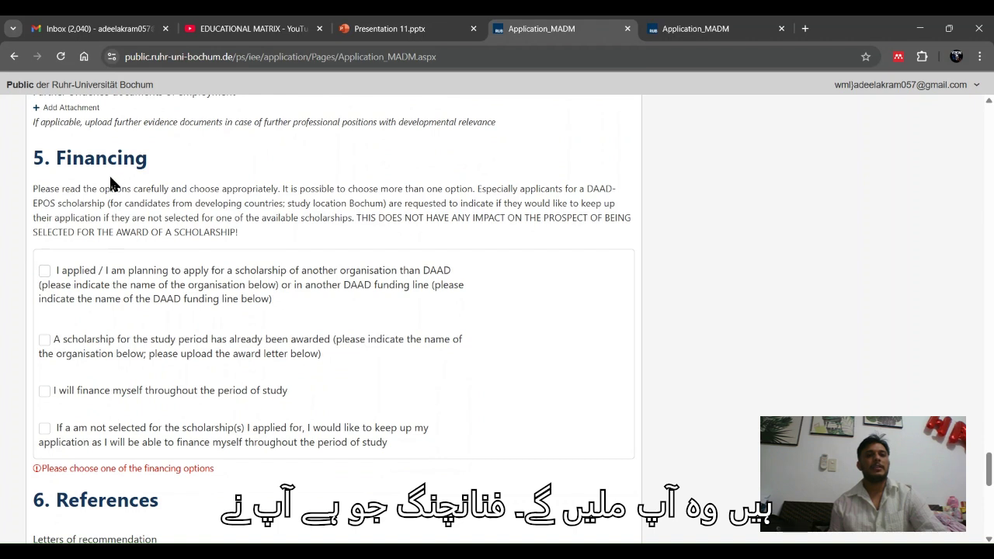
click(45, 273)
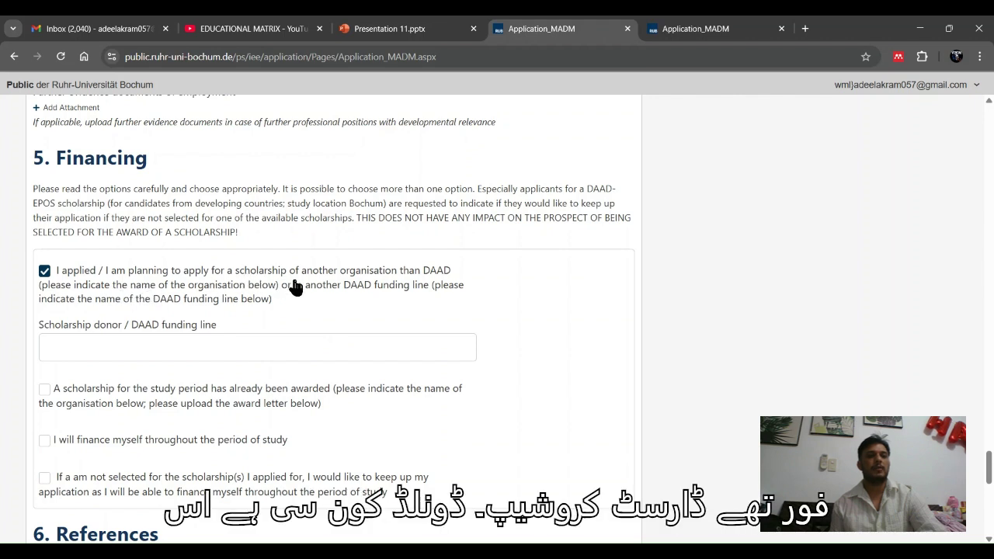
Select the financing option to keep up the application with self-financing if not selected for a scholarship, and activate the scholarship donor field
click(113, 348)
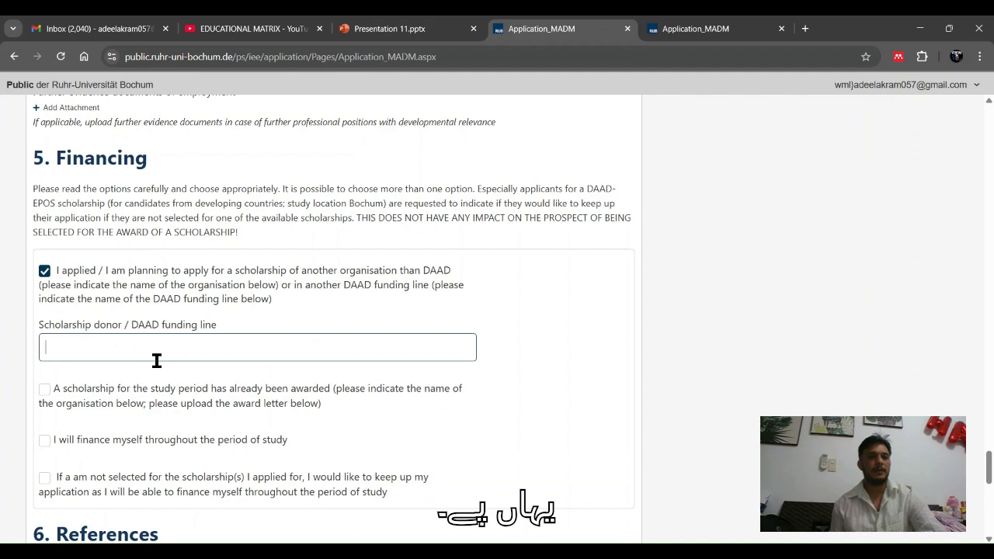
scroll(156, 360, down, 2)
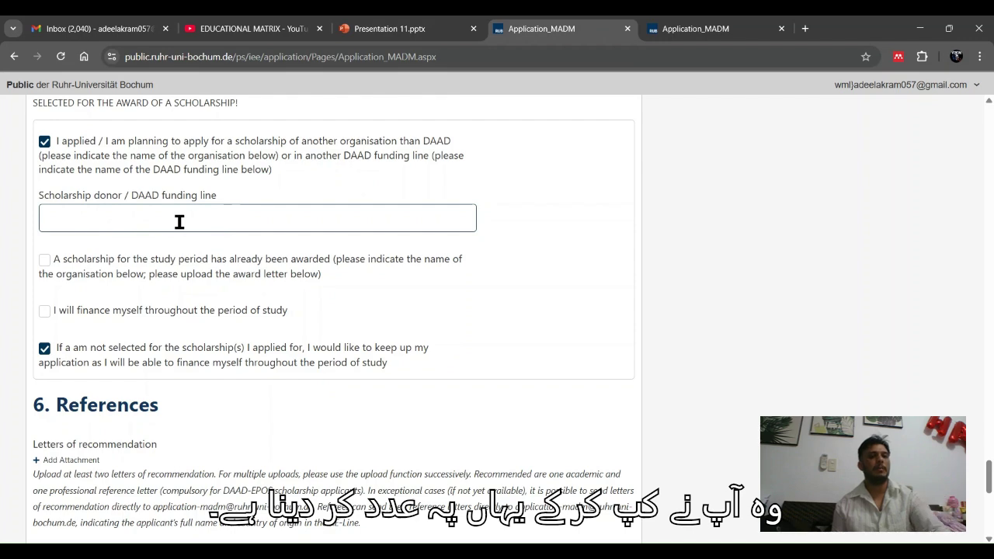
scroll(187, 226, down, 1)
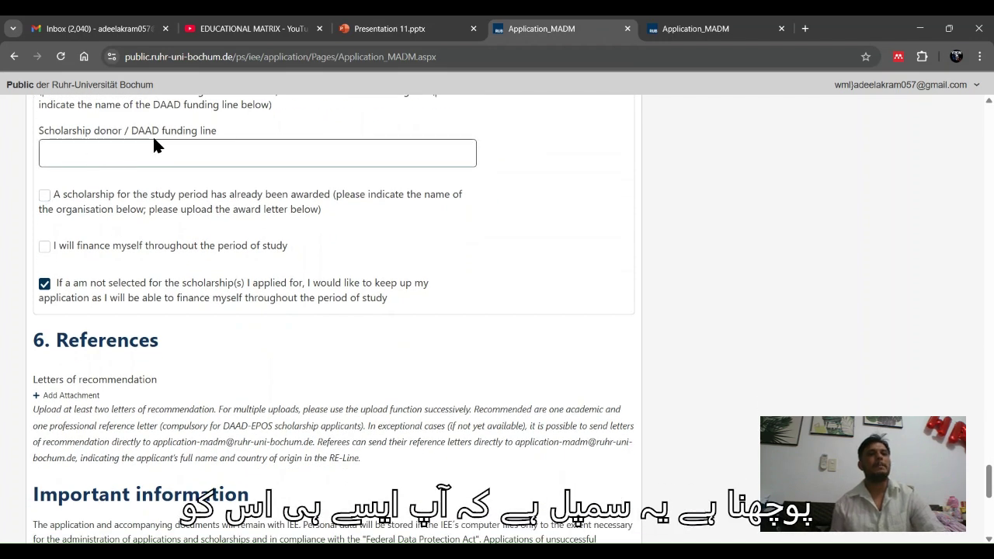
scroll(191, 172, up, 1)
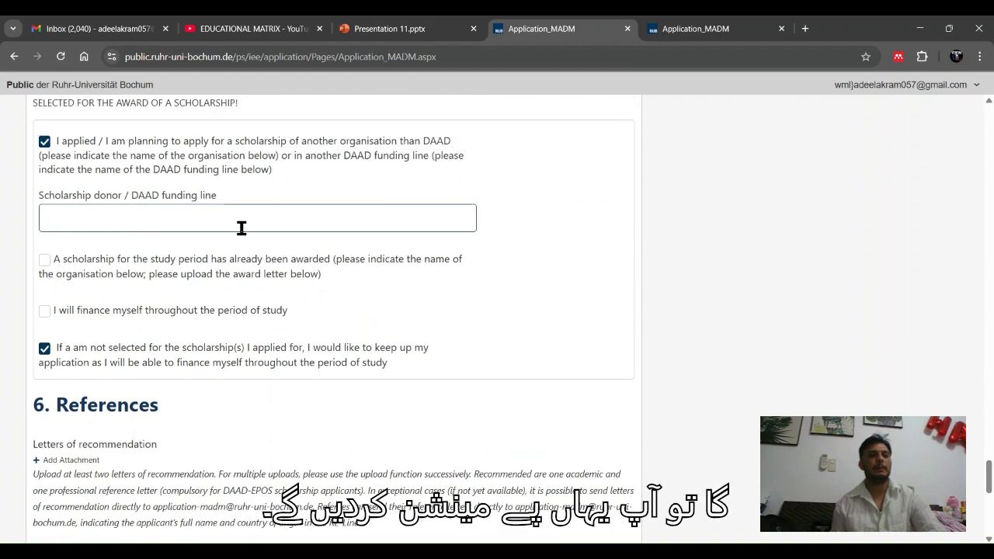
Review the letters of recommendation requirements and the important information, and agree to the terms and conditions to sign the application
scroll(241, 227, down, 4)
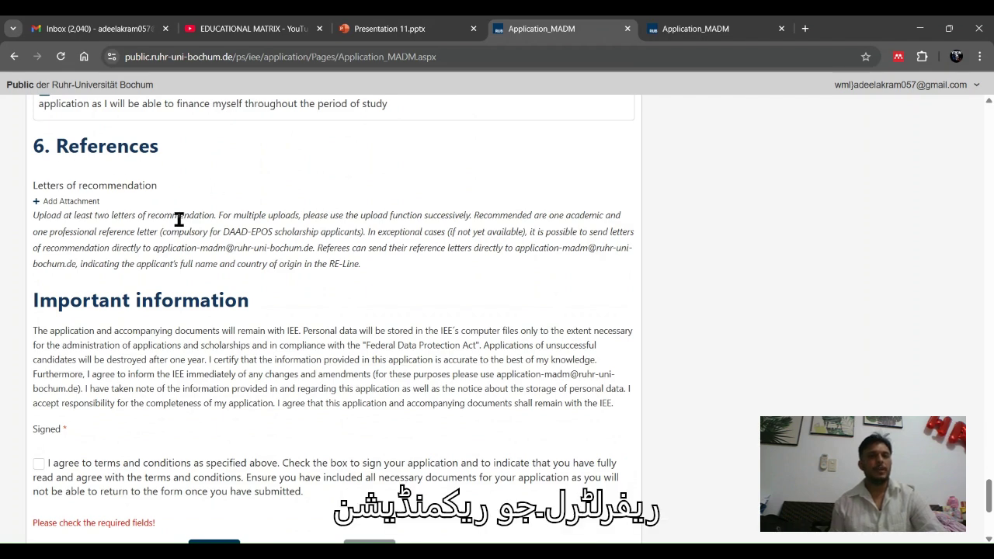
scroll(175, 221, down, 1)
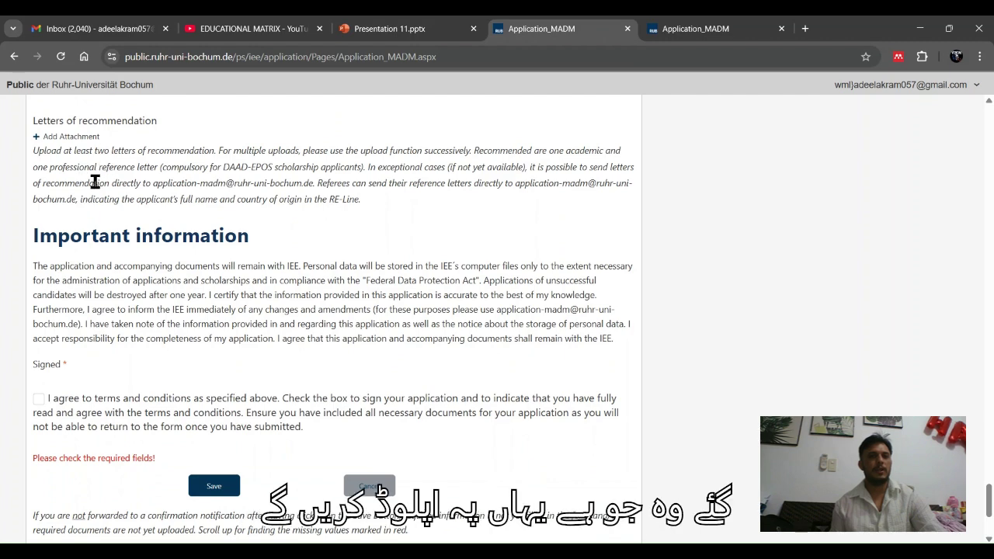
scroll(95, 184, down, 2)
scroll(111, 189, up, 1)
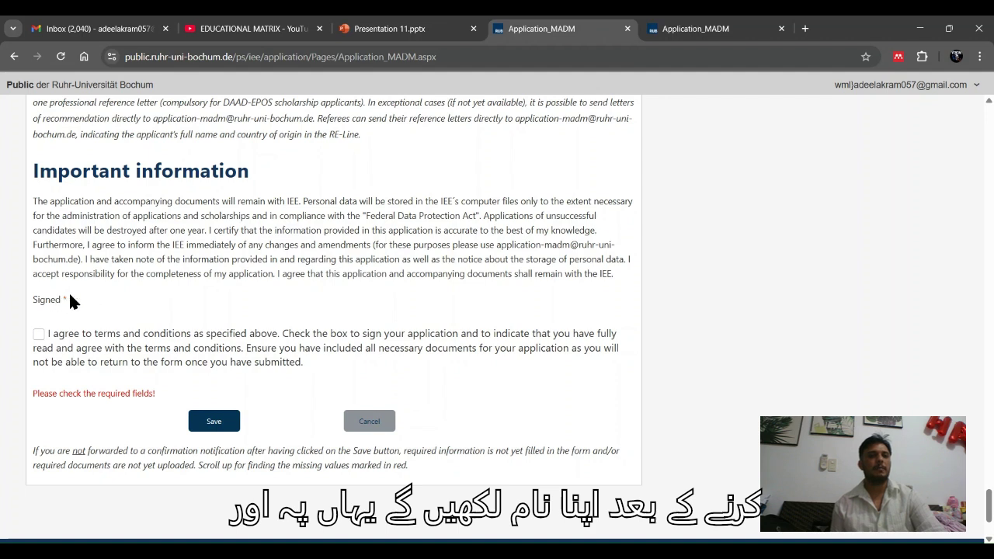
click(39, 336)
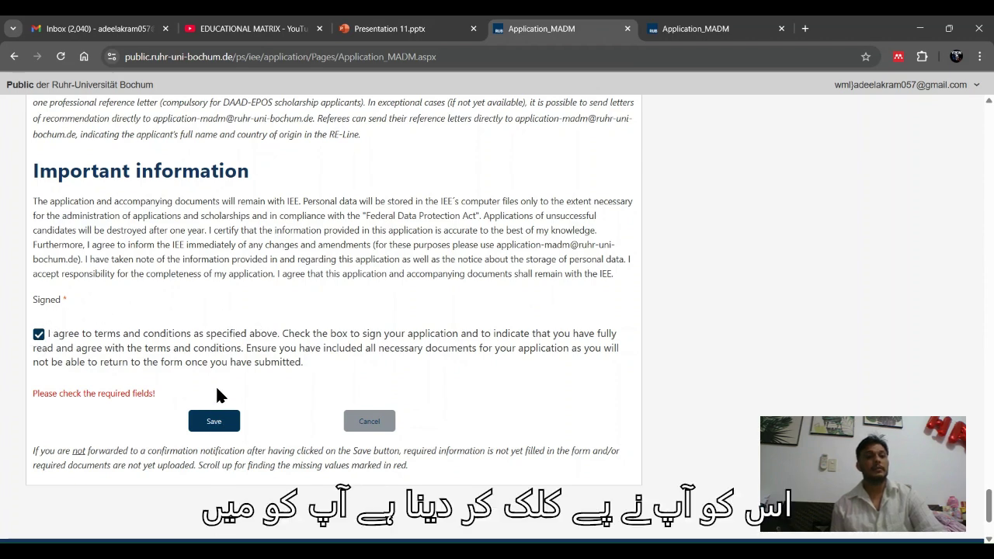
Look back over the work experience and academic education sections, and examine the note about saving the form with missing required information
scroll(209, 385, up, 15)
scroll(208, 395, up, 15)
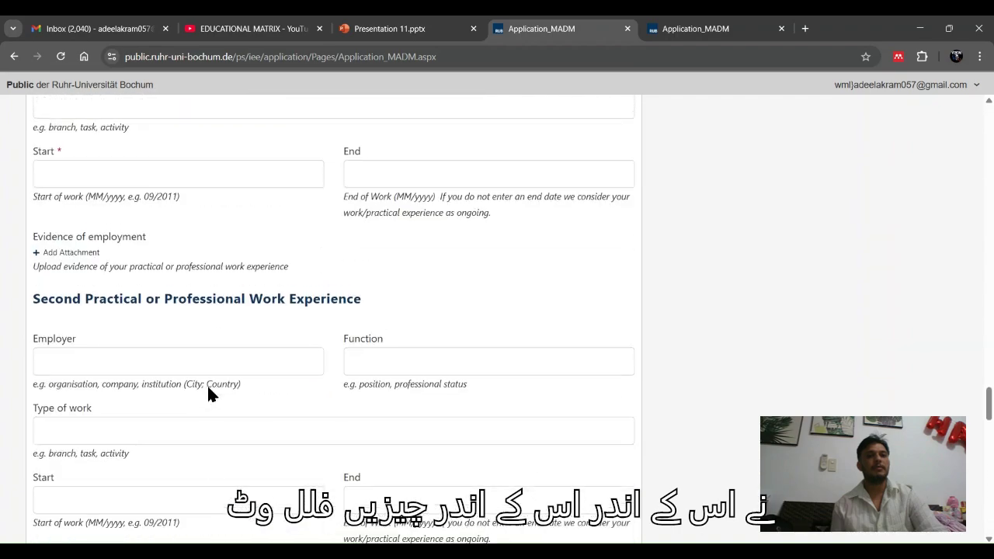
scroll(209, 388, up, 5)
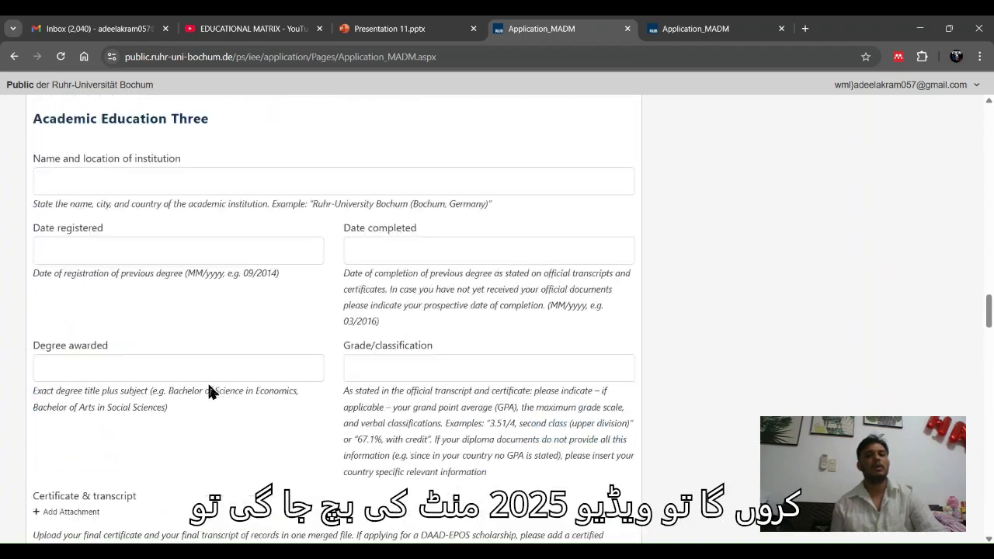
scroll(216, 381, down, 20)
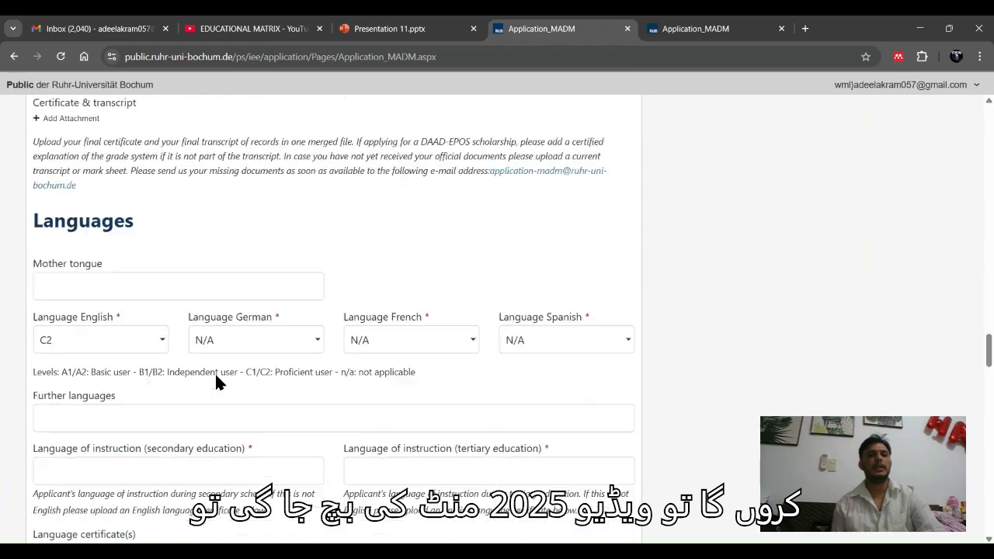
scroll(225, 374, down, 5)
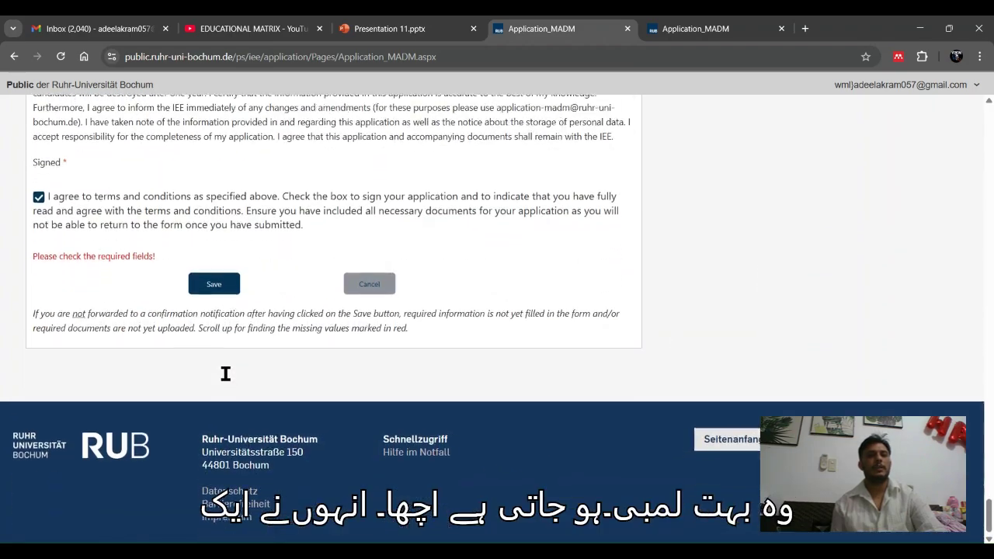
scroll(224, 373, up, 3)
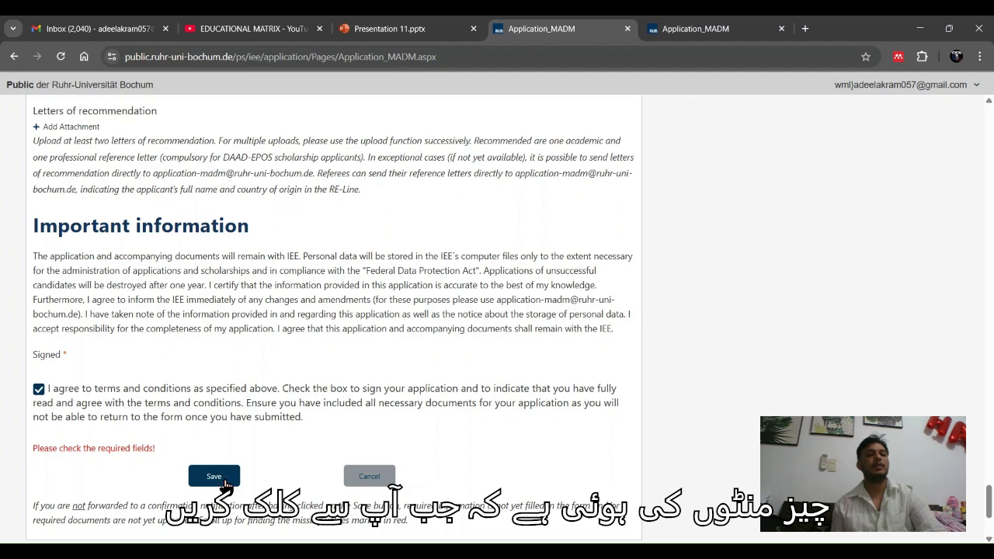
scroll(225, 485, down, 3)
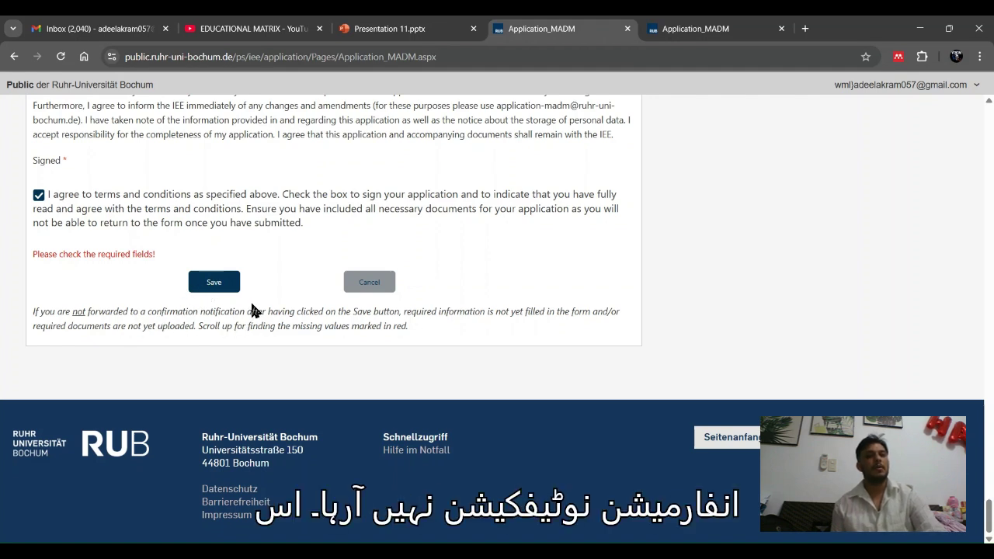
scroll(266, 280, up, 3)
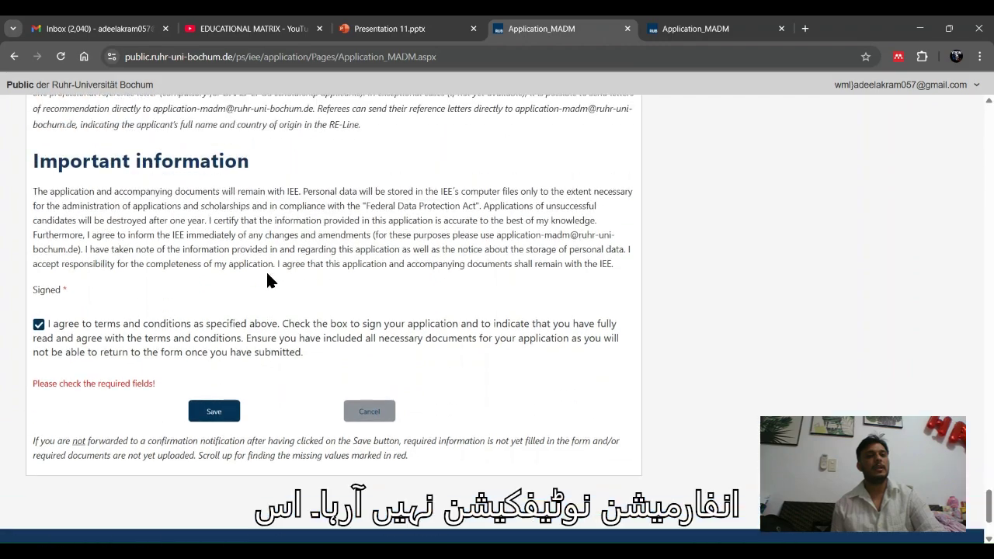
Recheck the form's sections and required uploads up to the file upload requirements, and return to the signature and saving section
scroll(260, 328, up, 20)
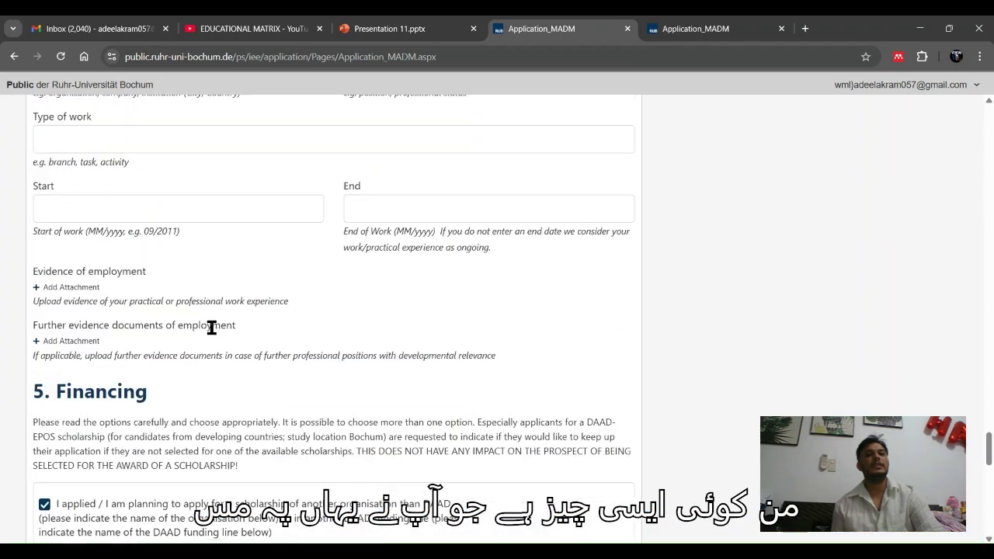
scroll(221, 326, up, 15)
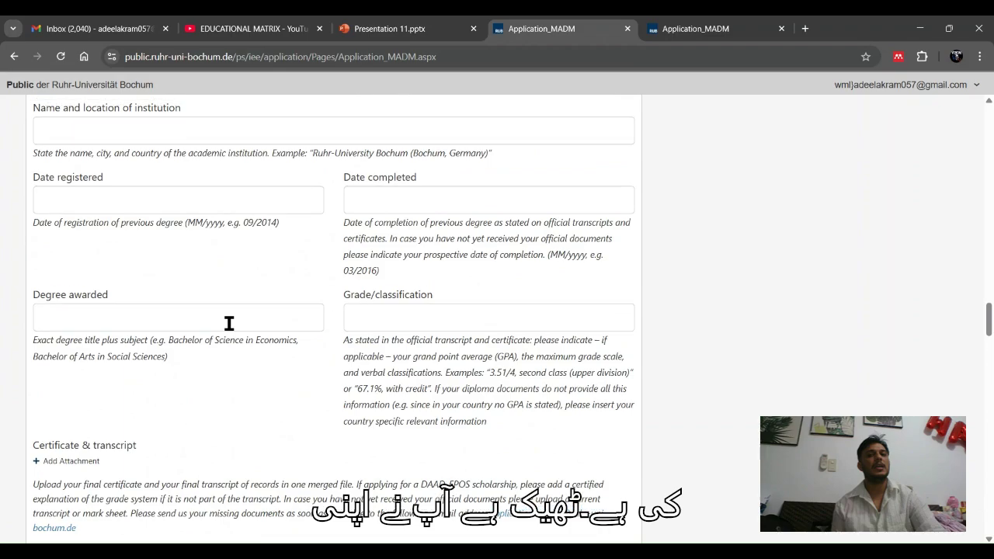
scroll(230, 322, up, 20)
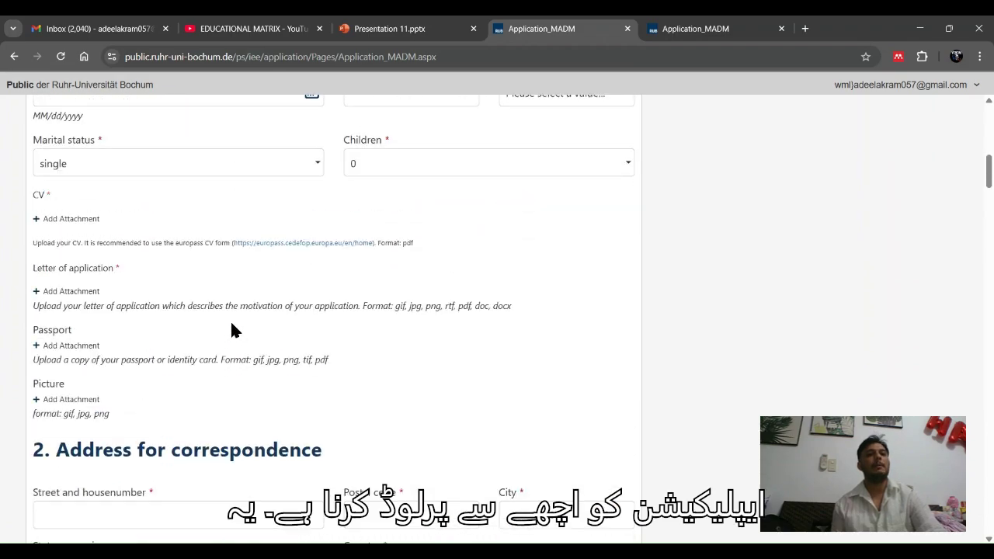
scroll(230, 320, up, 4)
scroll(230, 320, down, 4)
scroll(230, 320, up, 3)
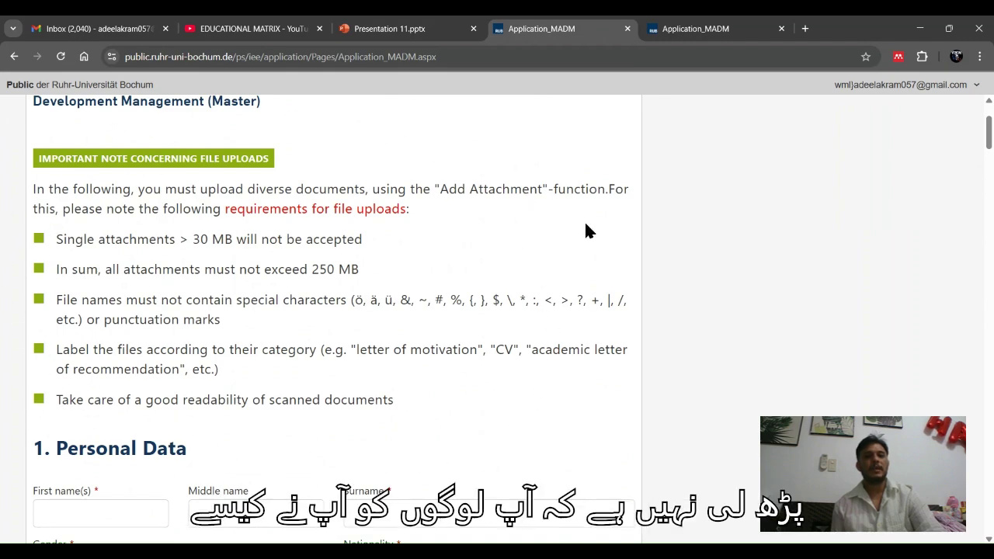
scroll(397, 400, down, 8)
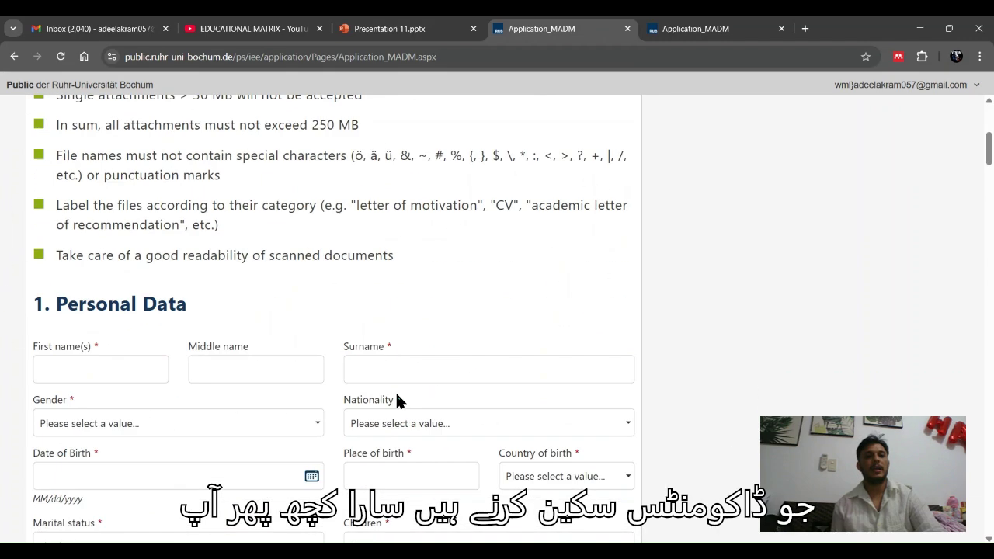
scroll(398, 401, down, 20)
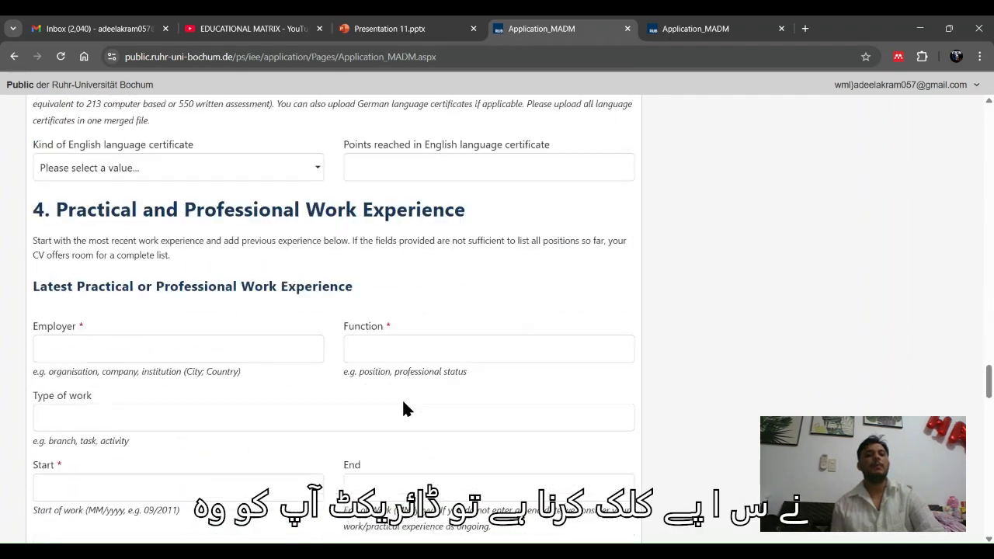
scroll(403, 402, down, 20)
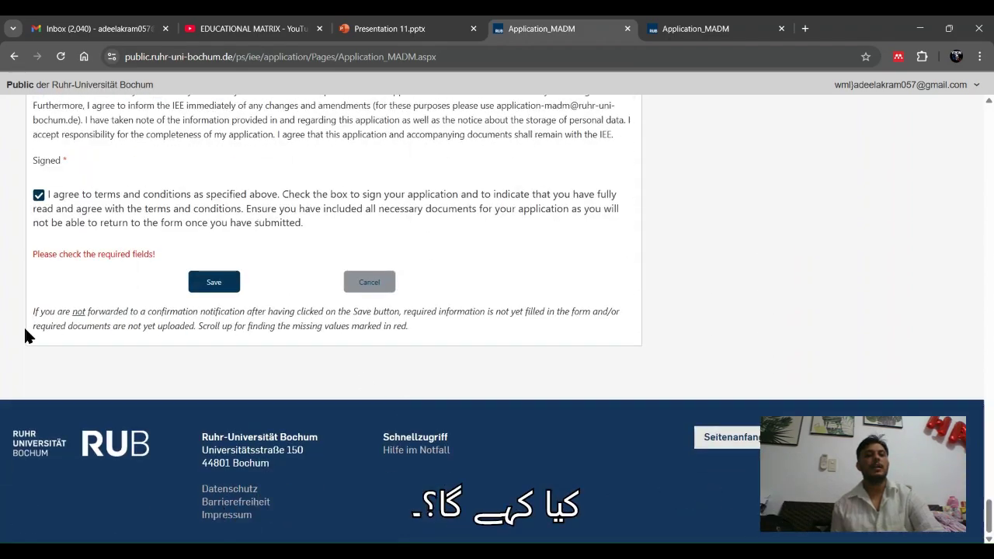